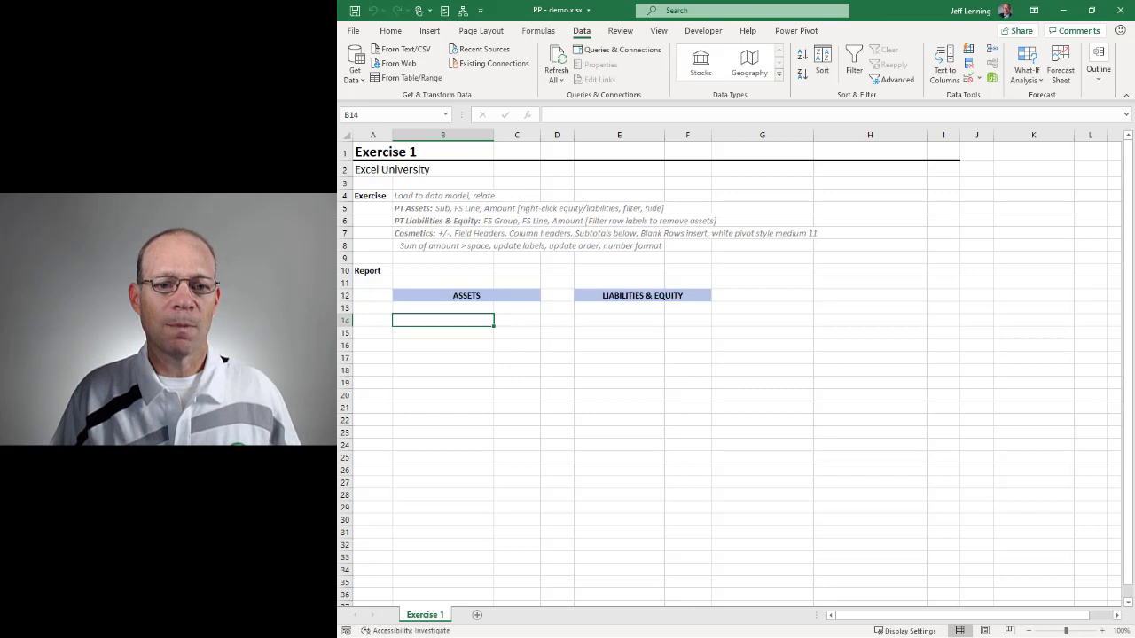
# - Import data.csv as a connection-only query added to the Data Model, loading 17 rows
pyautogui.click(401, 49)
pyautogui.doubleClick(665, 238)
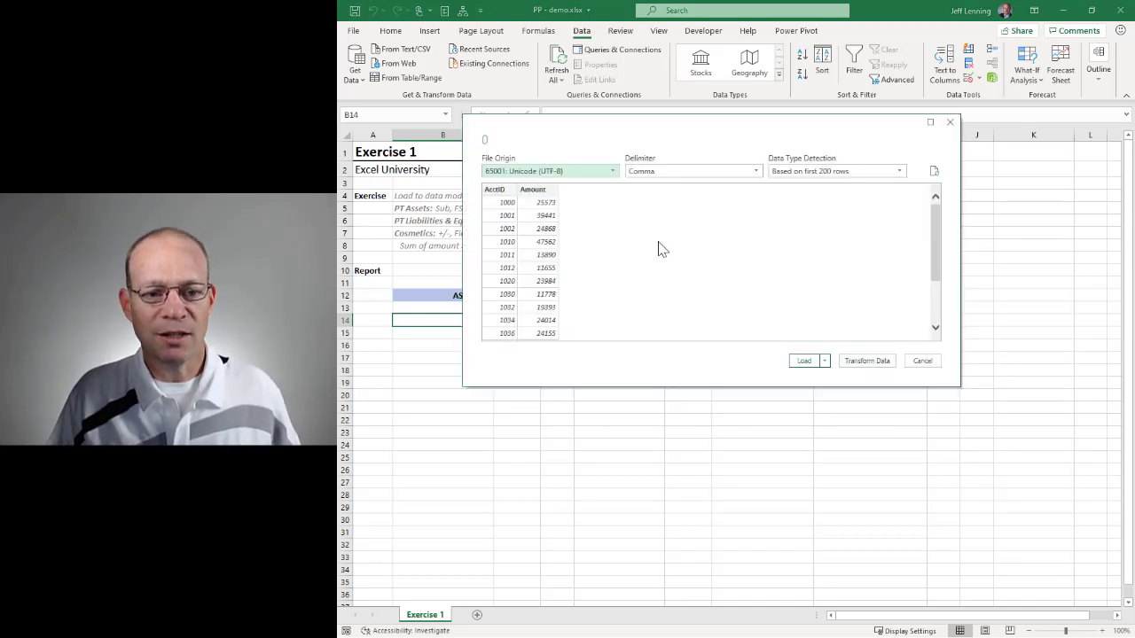
pyautogui.click(824, 361)
pyautogui.click(854, 393)
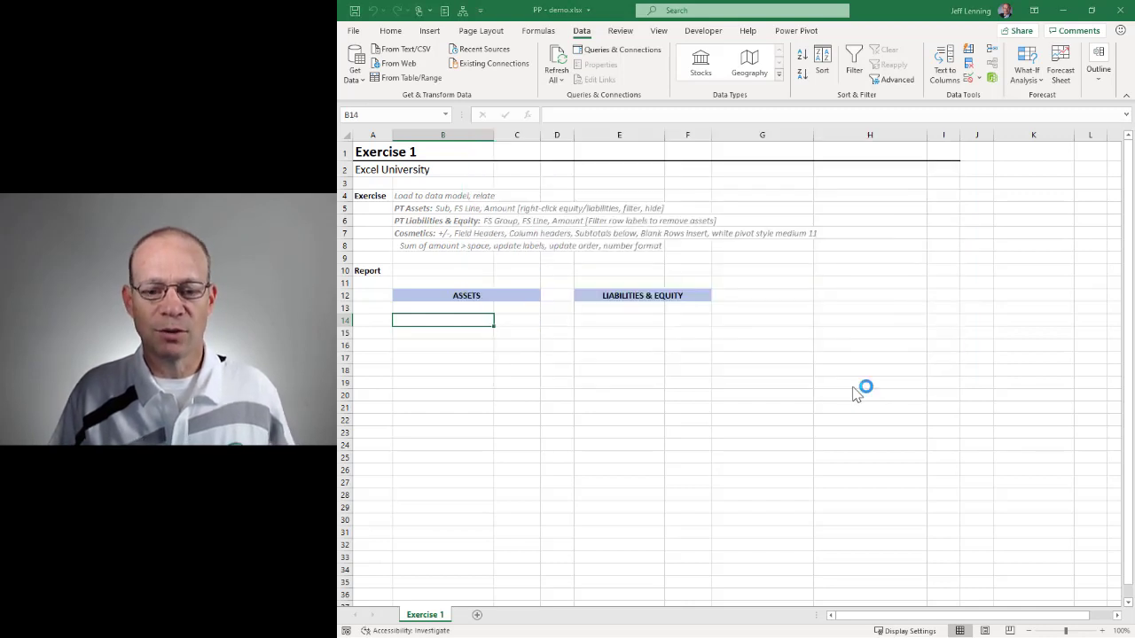
pyautogui.click(961, 332)
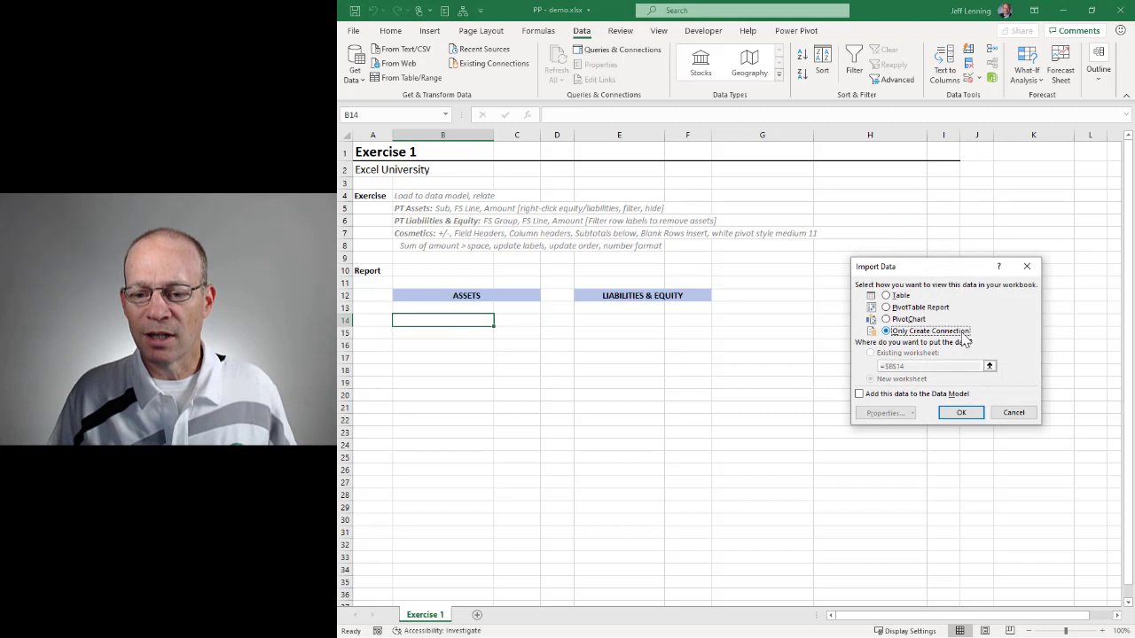
pyautogui.click(876, 398)
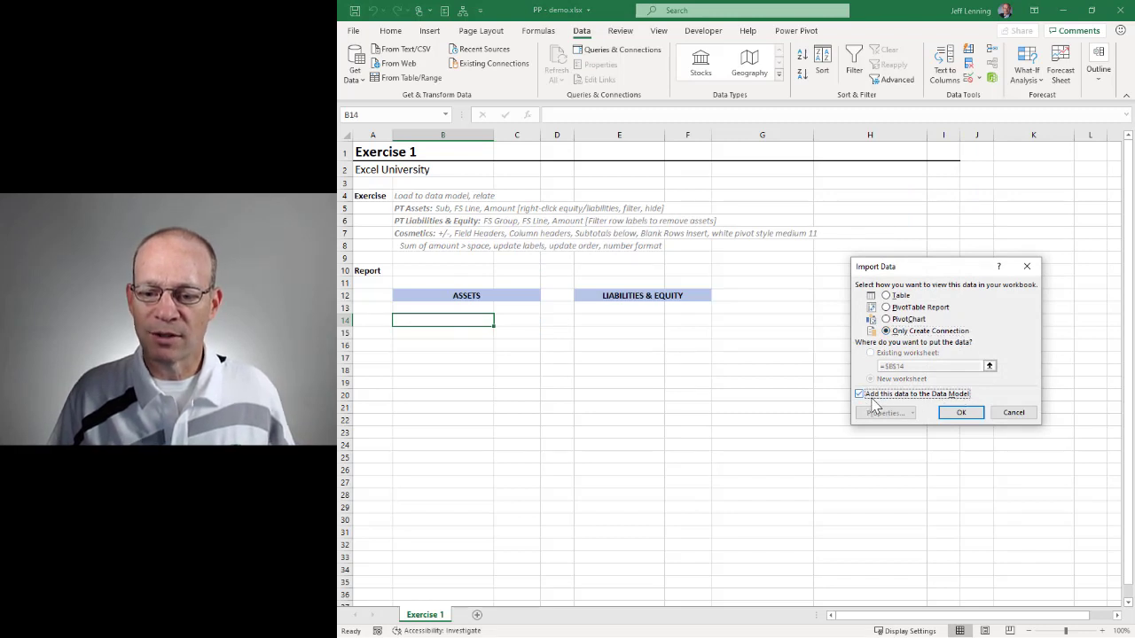
pyautogui.click(961, 415)
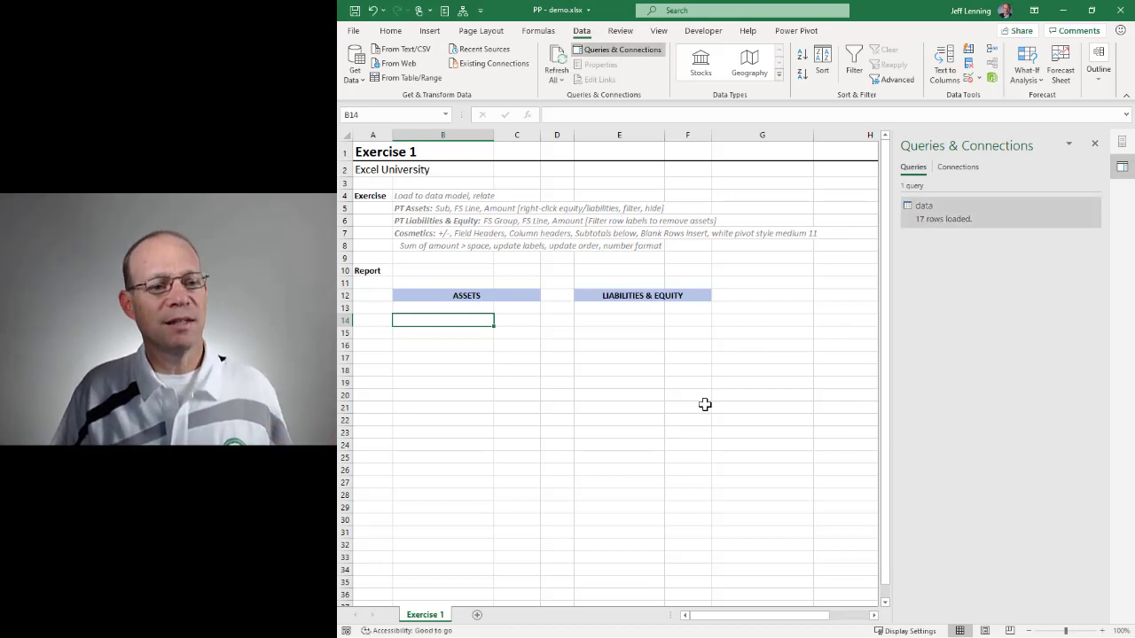
# - Import map.csv as a second connection-only query added to the Data Model
pyautogui.click(401, 49)
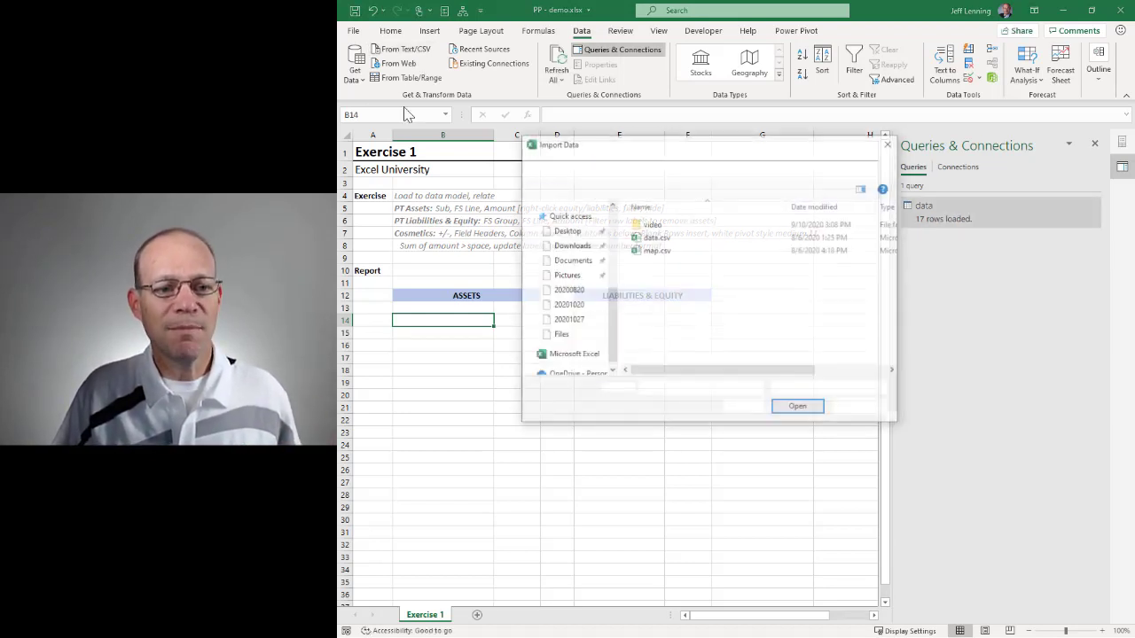
pyautogui.doubleClick(667, 257)
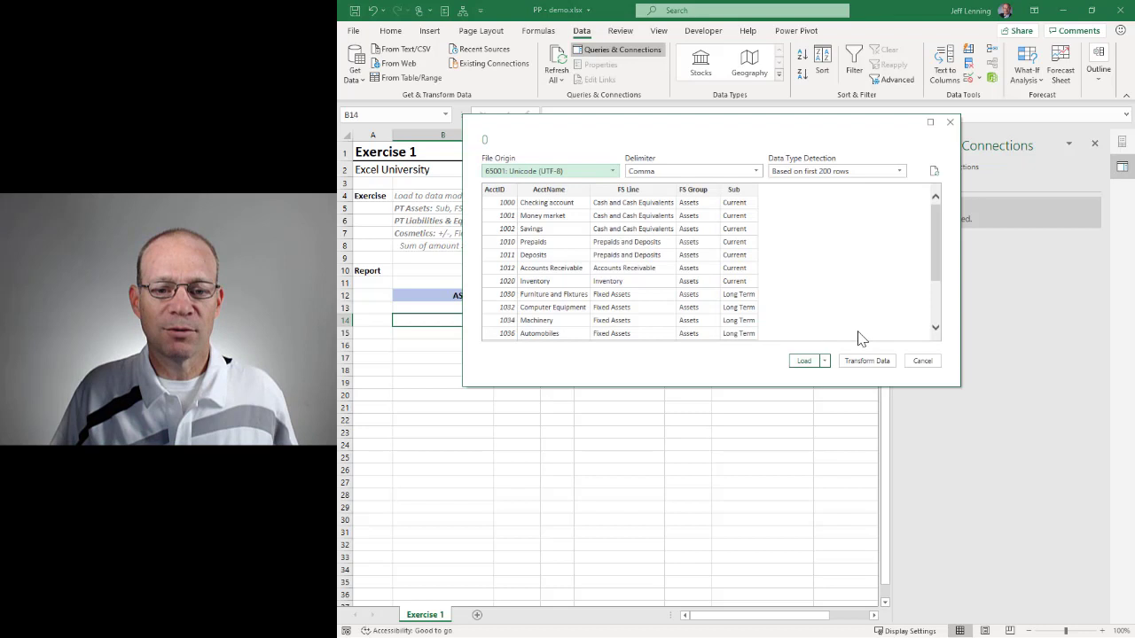
pyautogui.click(825, 361)
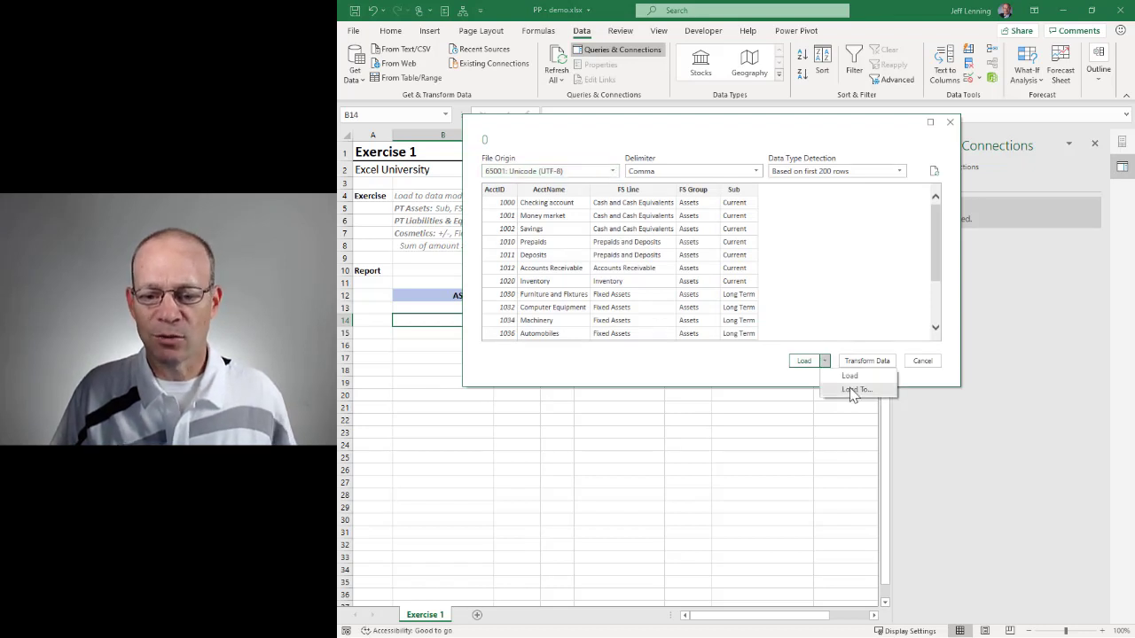
pyautogui.click(849, 387)
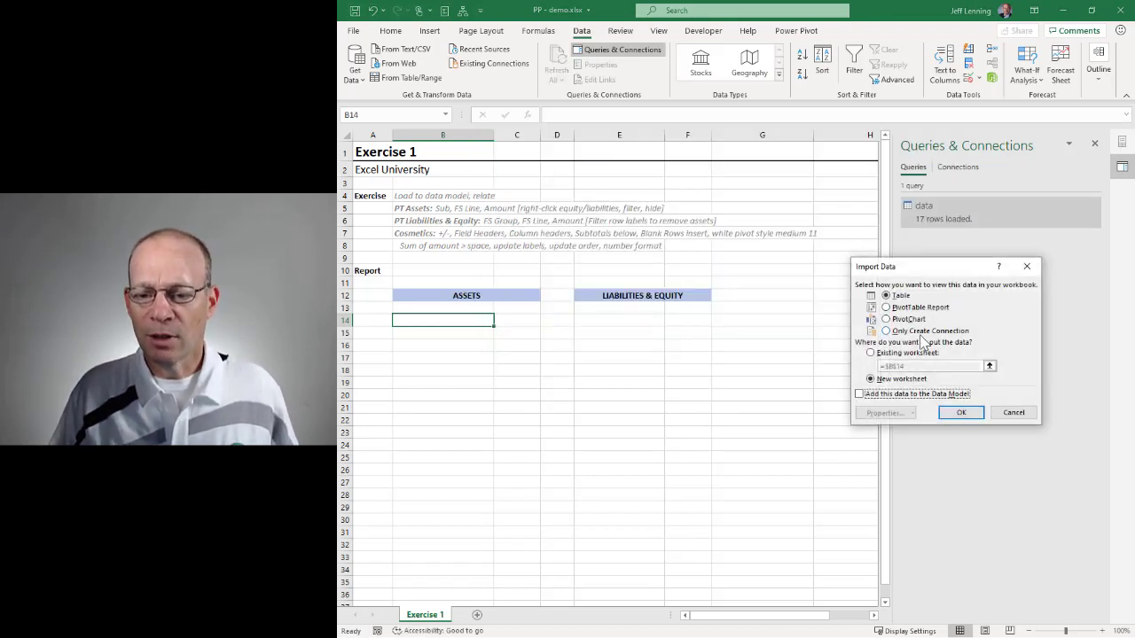
pyautogui.click(923, 332)
pyautogui.click(894, 393)
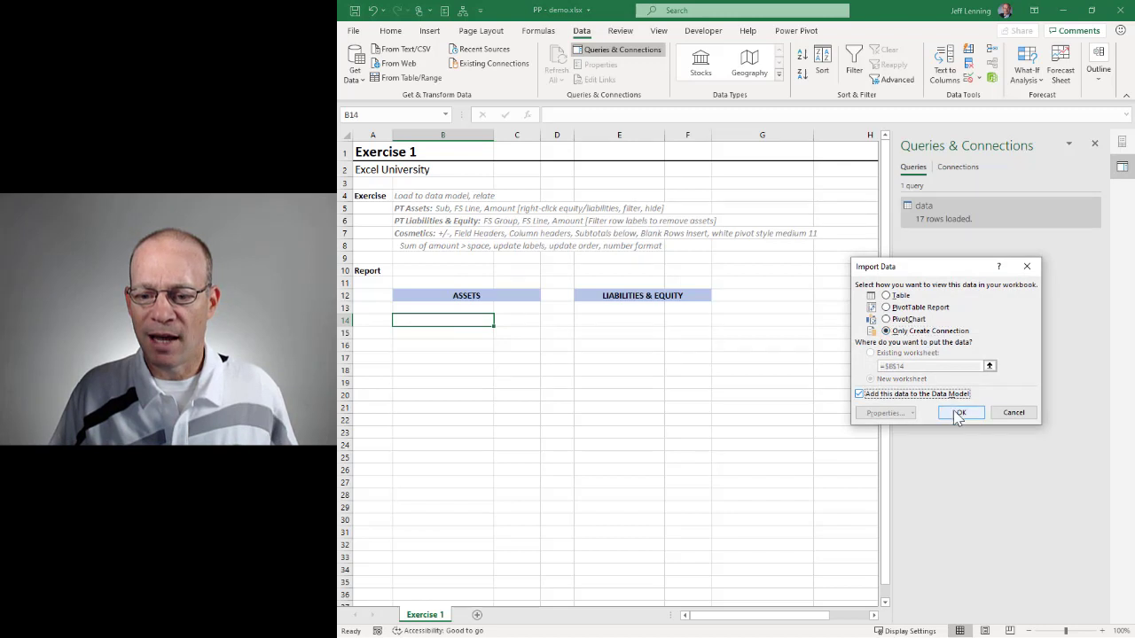
pyautogui.click(960, 413)
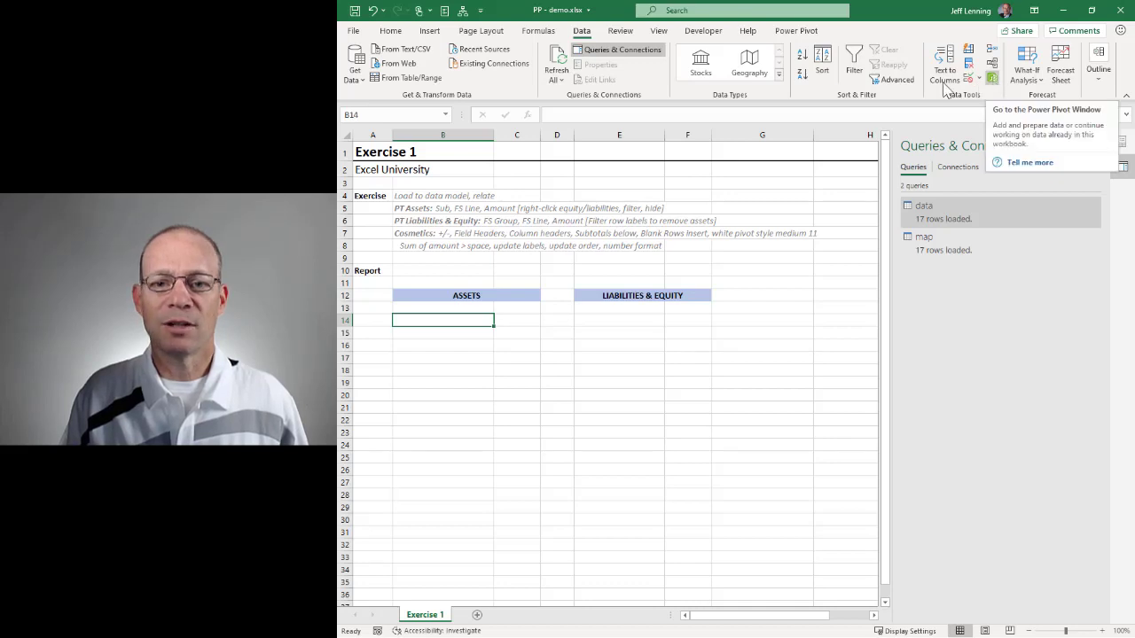
# - In Power Pivot's Diagram View, link data's AcctID to map's AcctID, then return to Excel
pyautogui.click(796, 32)
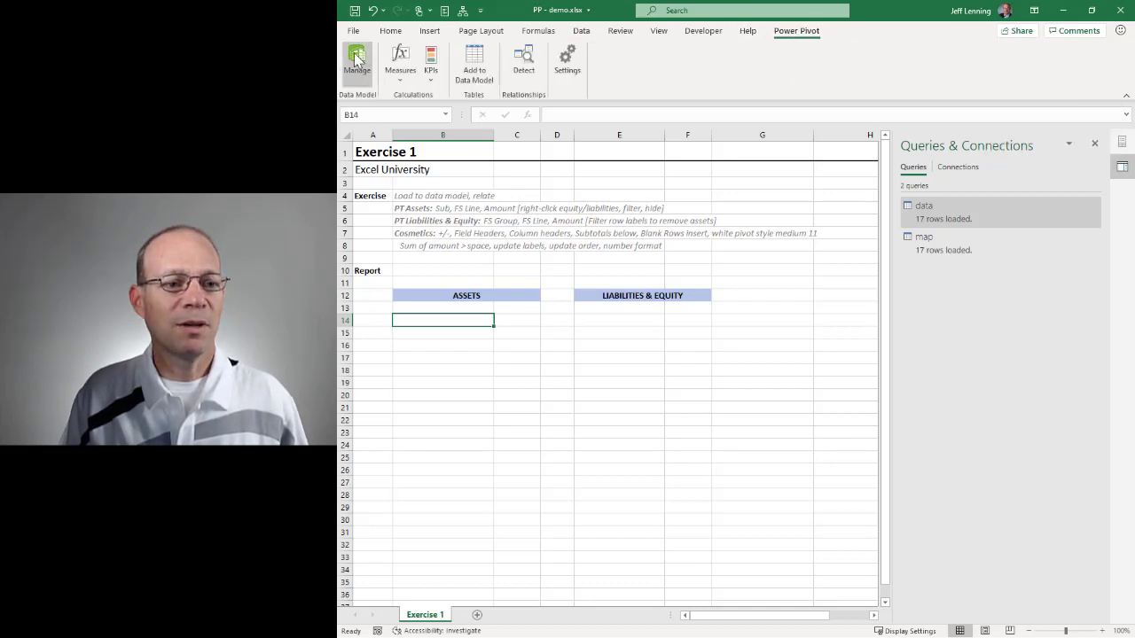
pyautogui.click(353, 62)
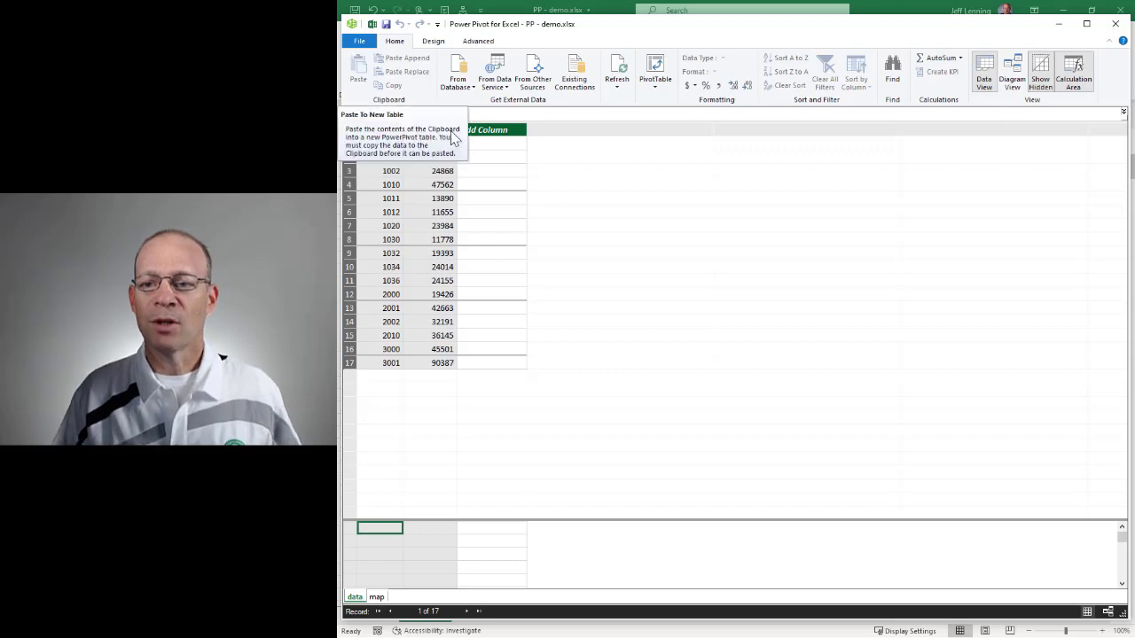
pyautogui.click(1013, 75)
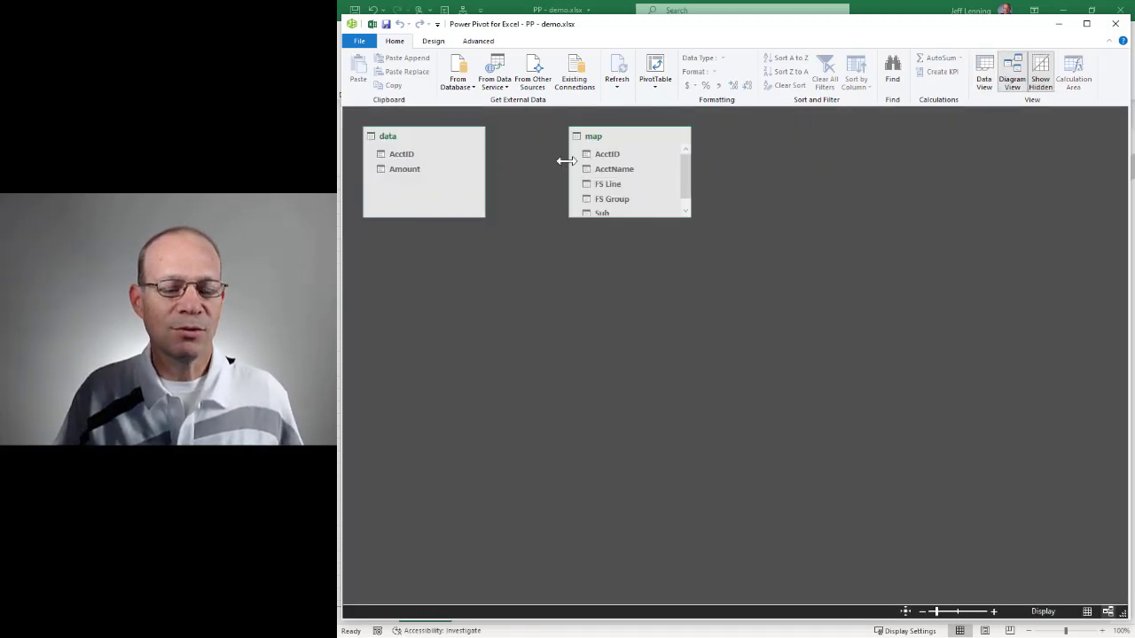
pyautogui.click(402, 156)
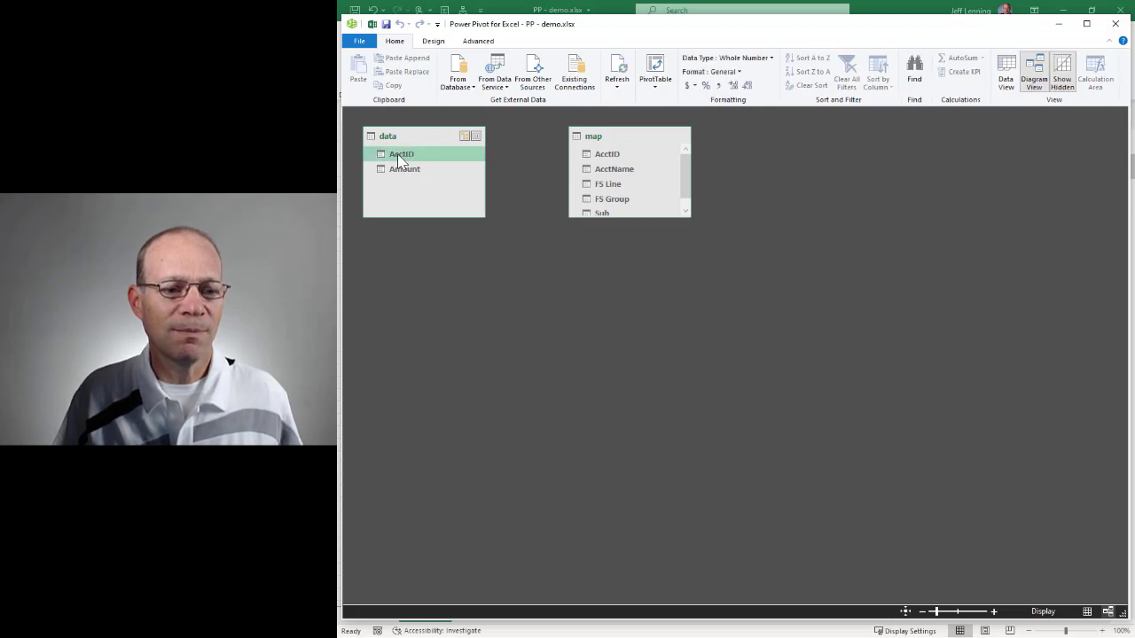
pyautogui.moveTo(391, 152); pyautogui.dragTo(614, 161)
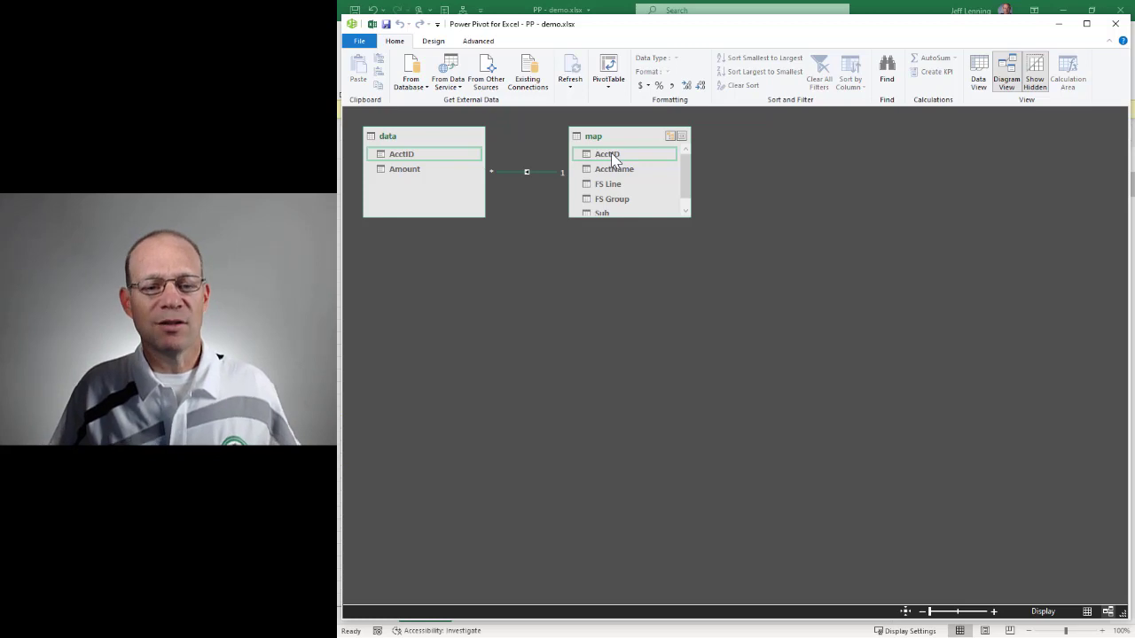
pyautogui.click(373, 25)
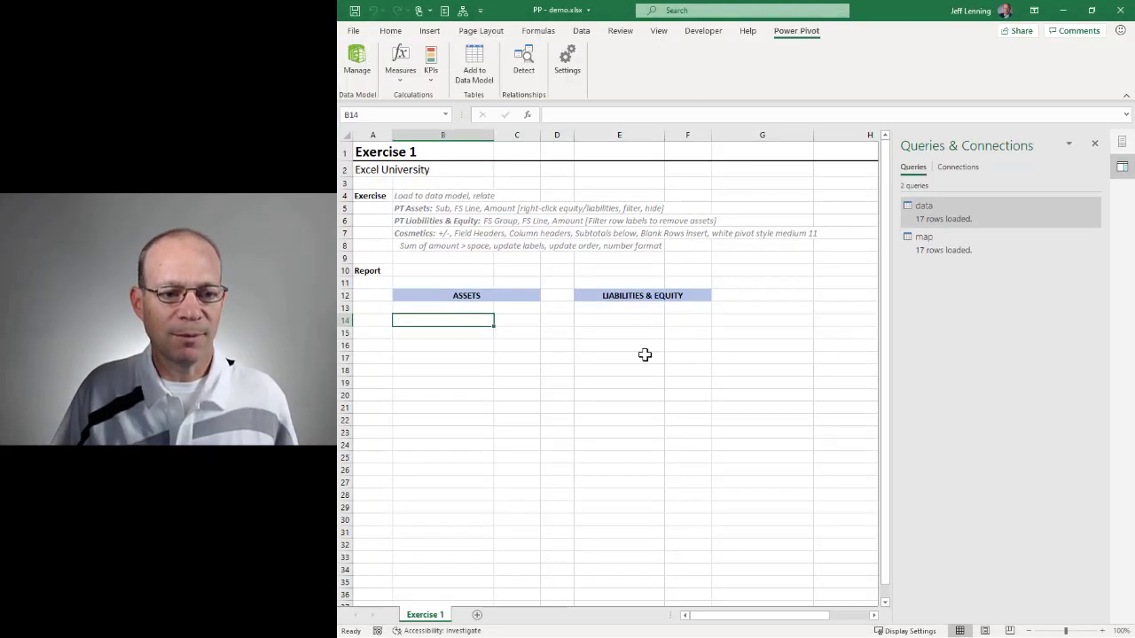
# - Insert a Data Model PivotTable at B14 with Sub and FS Line rows and Sum of Amount
pyautogui.click(429, 30)
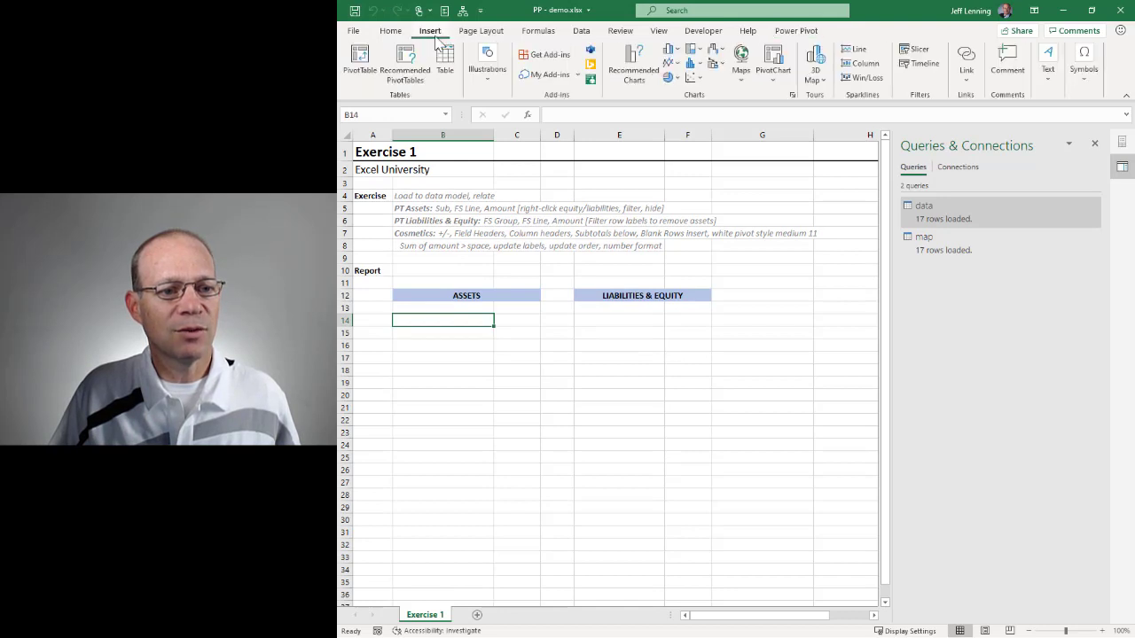
pyautogui.click(359, 60)
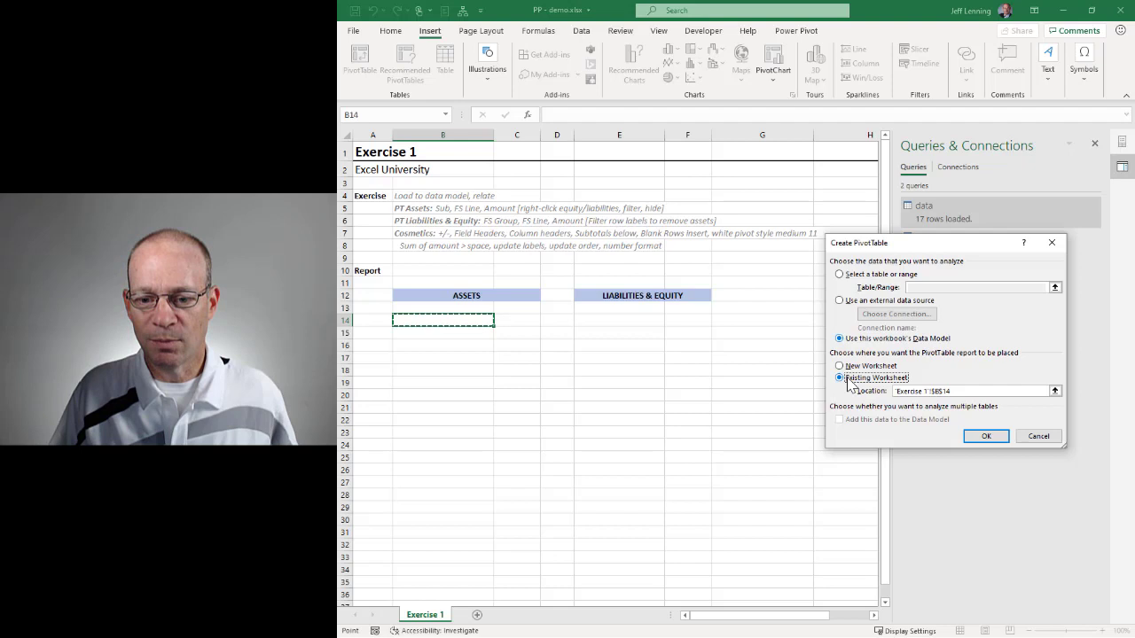
pyautogui.click(986, 435)
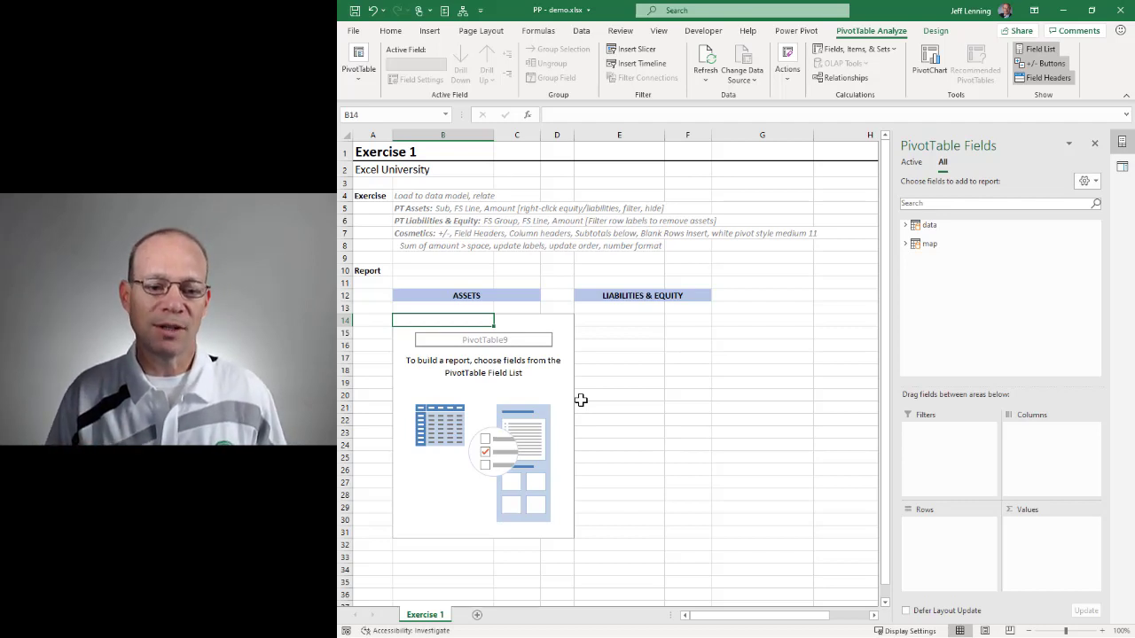
pyautogui.click(905, 225)
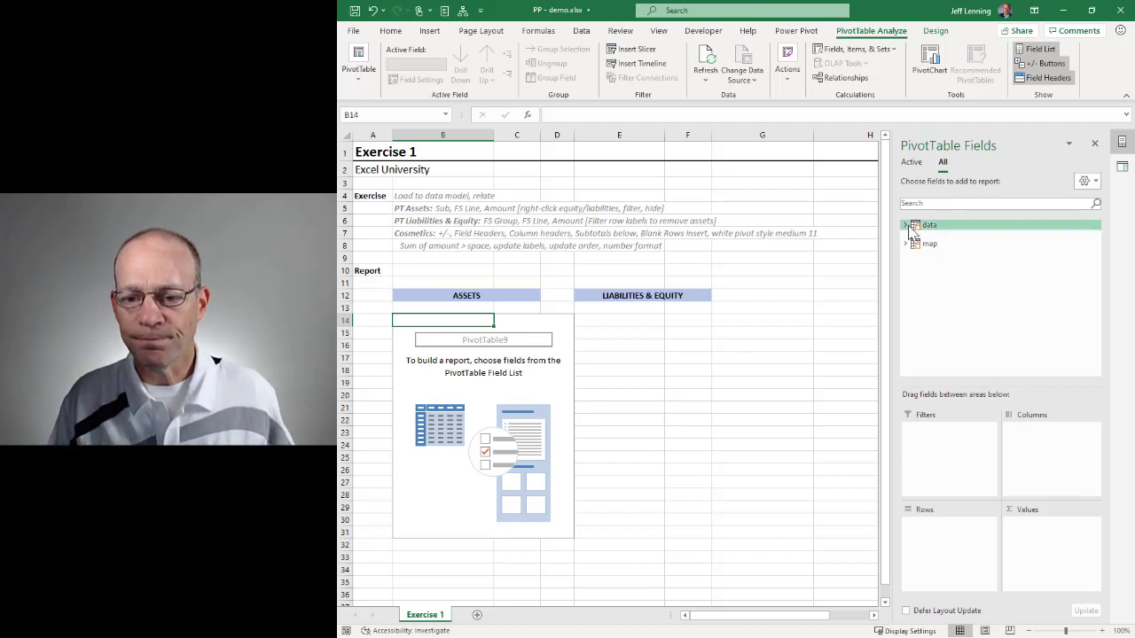
pyautogui.click(906, 269)
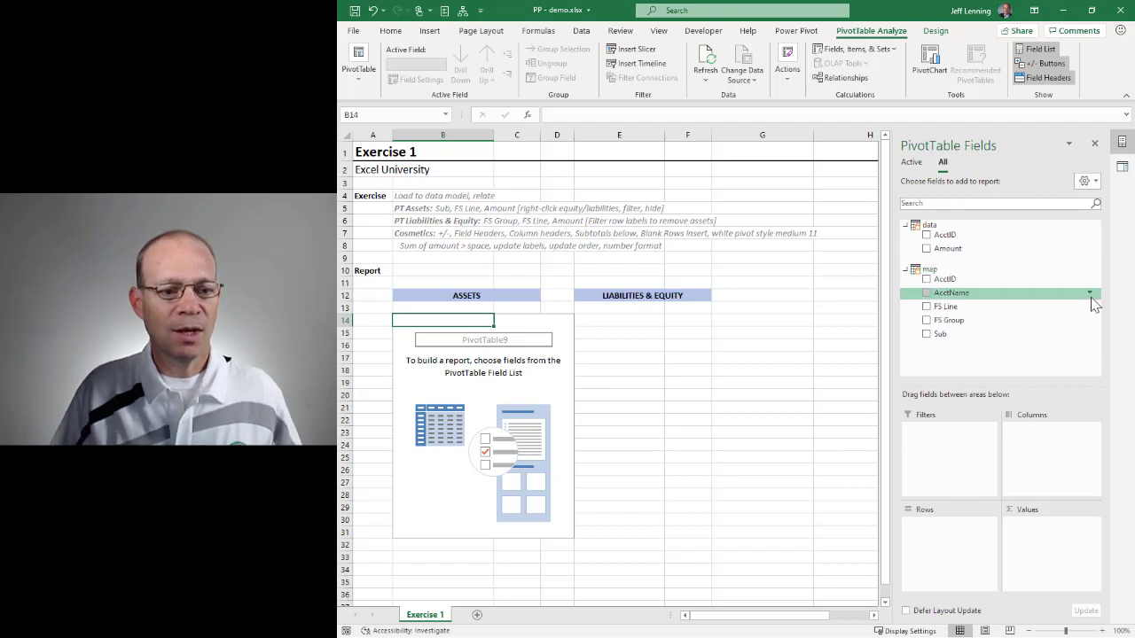
pyautogui.click(927, 334)
pyautogui.click(927, 306)
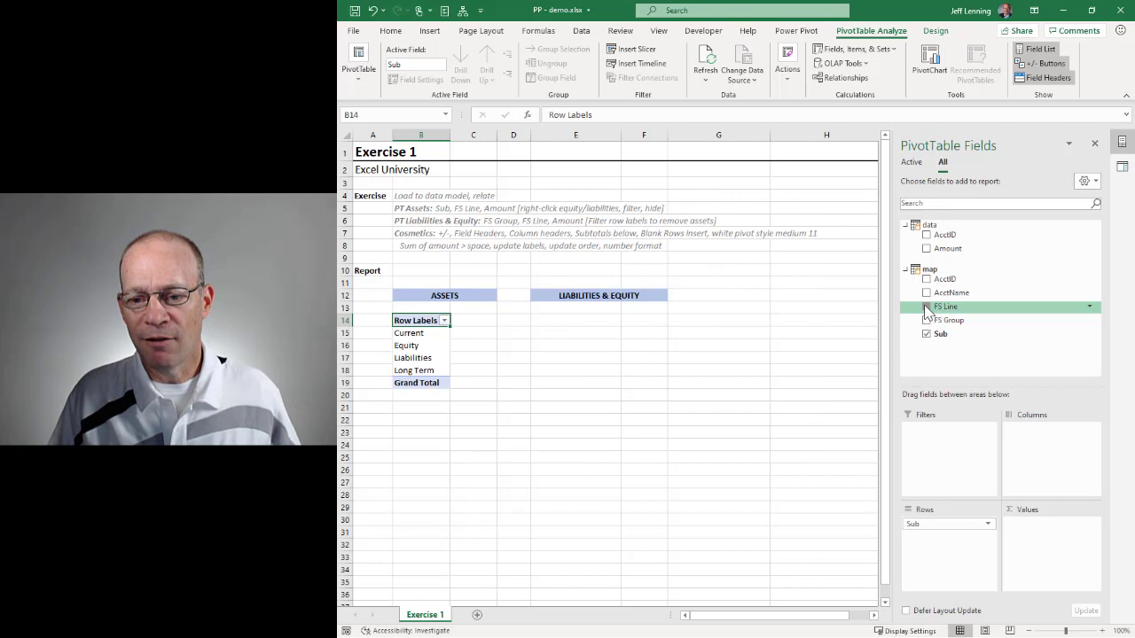
pyautogui.click(927, 249)
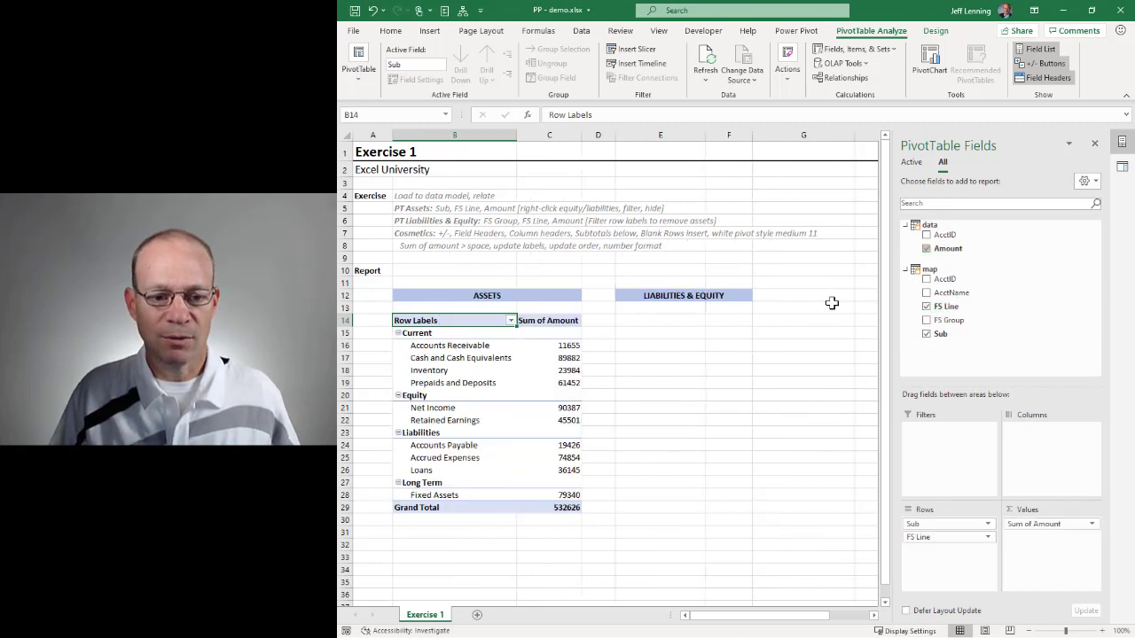
# - Format the pivot's Amount values with 0 decimals and a thousands separator
pyautogui.rightClick(560, 345)
pyautogui.click(614, 390)
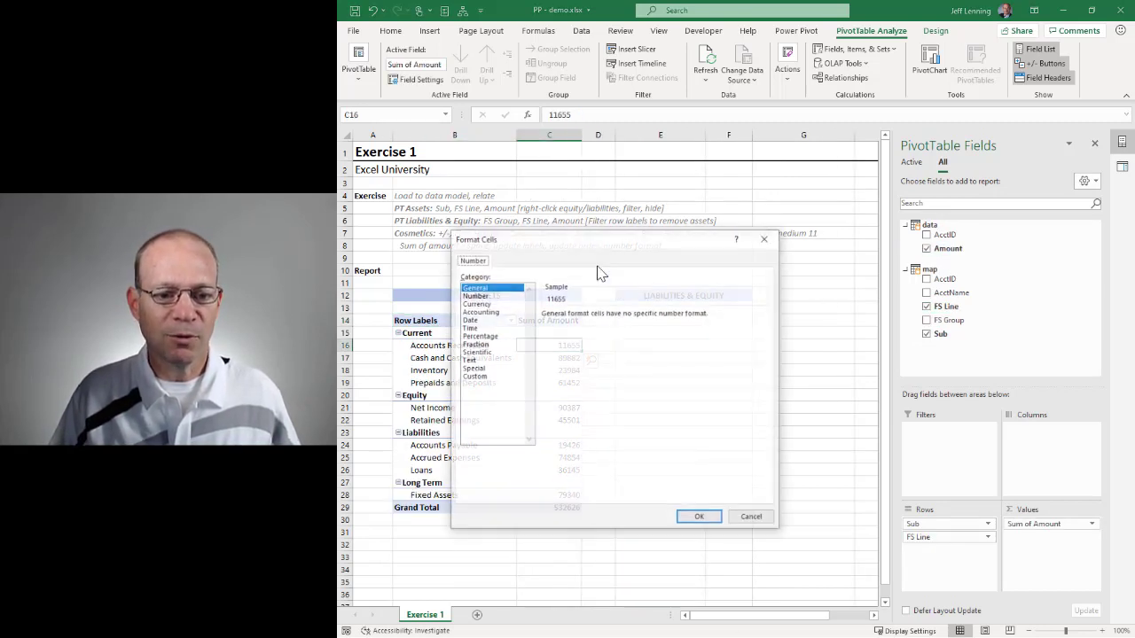
pyautogui.click(626, 318)
pyautogui.click(626, 317)
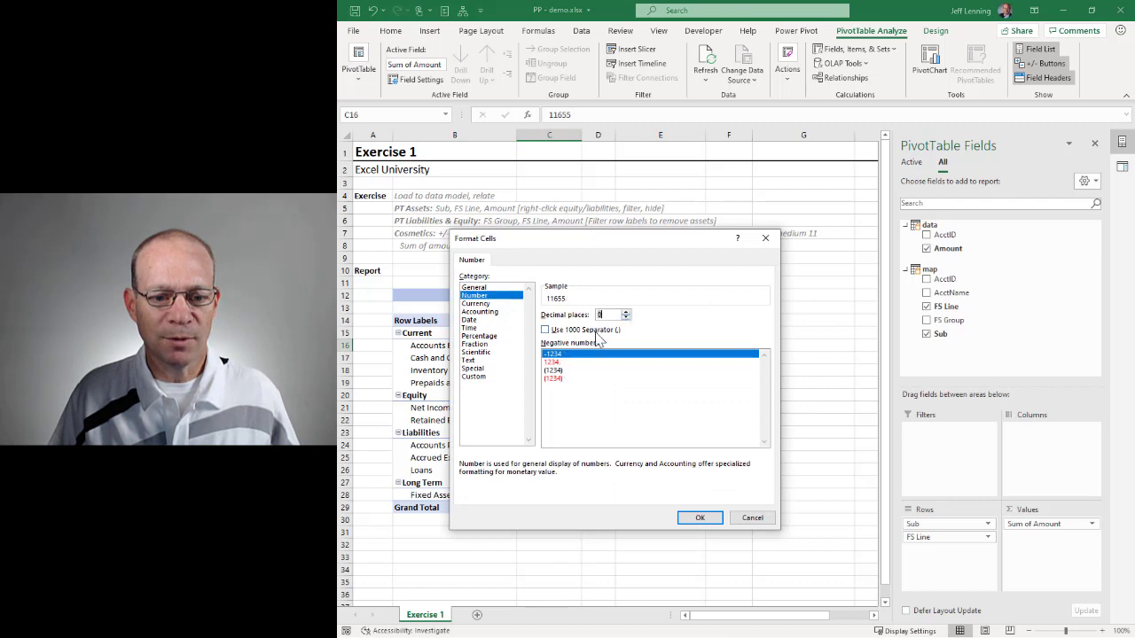
pyautogui.click(596, 331)
pyautogui.click(699, 517)
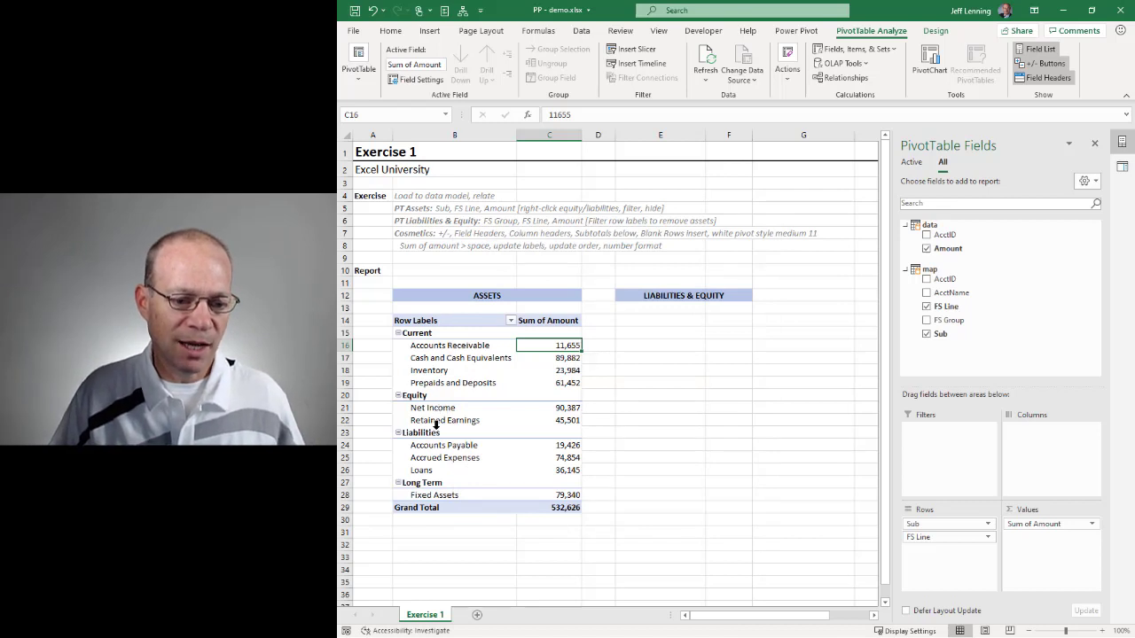
# - Hide the Equity and Liabilities groups from the Assets pivot
pyautogui.rightClick(447, 396)
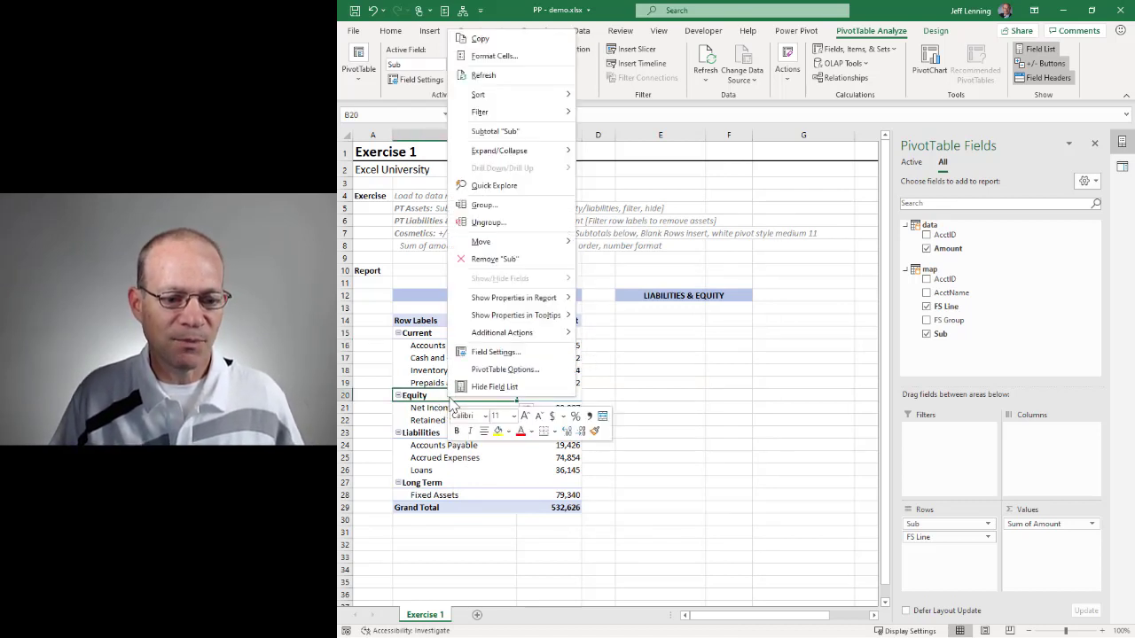
pyautogui.moveTo(512, 109)
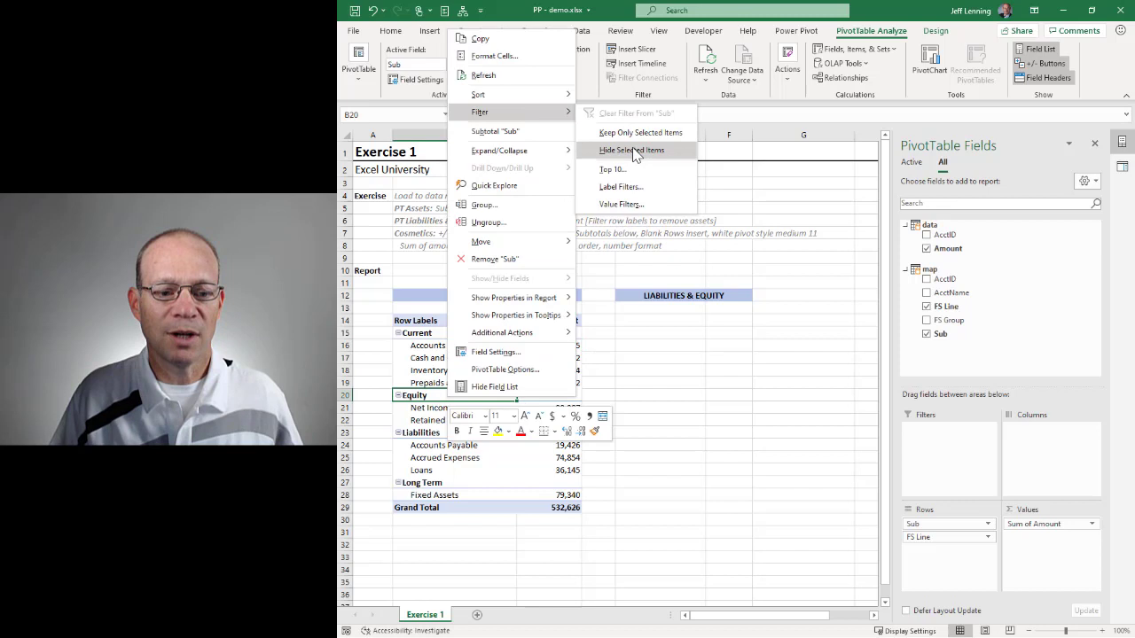
pyautogui.click(631, 150)
pyautogui.rightClick(467, 396)
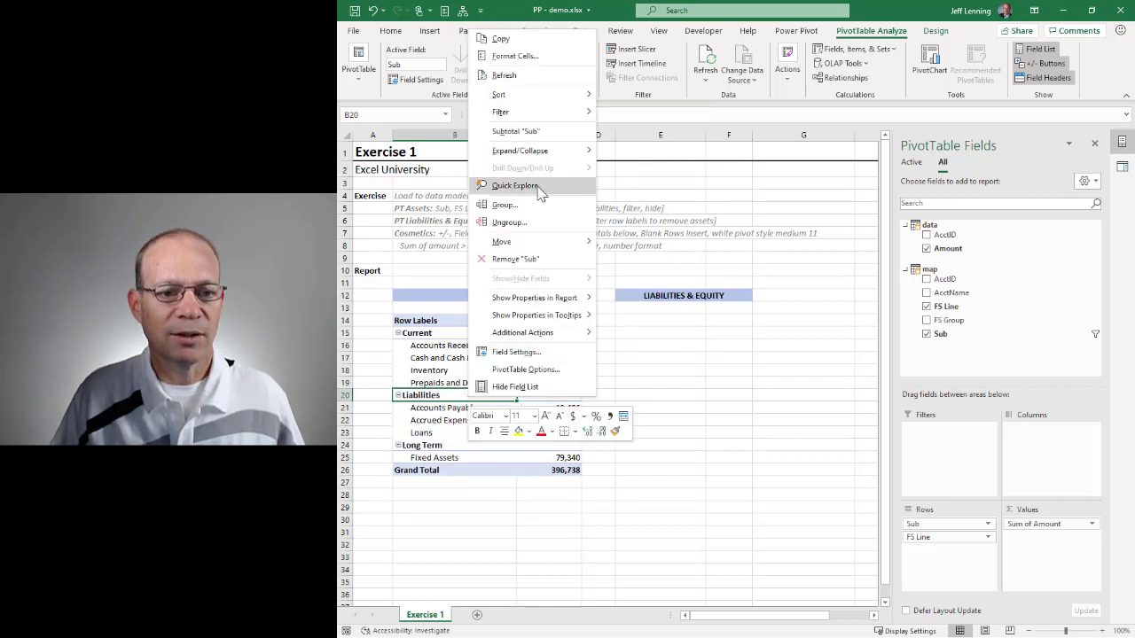
pyautogui.moveTo(532, 111)
pyautogui.click(642, 150)
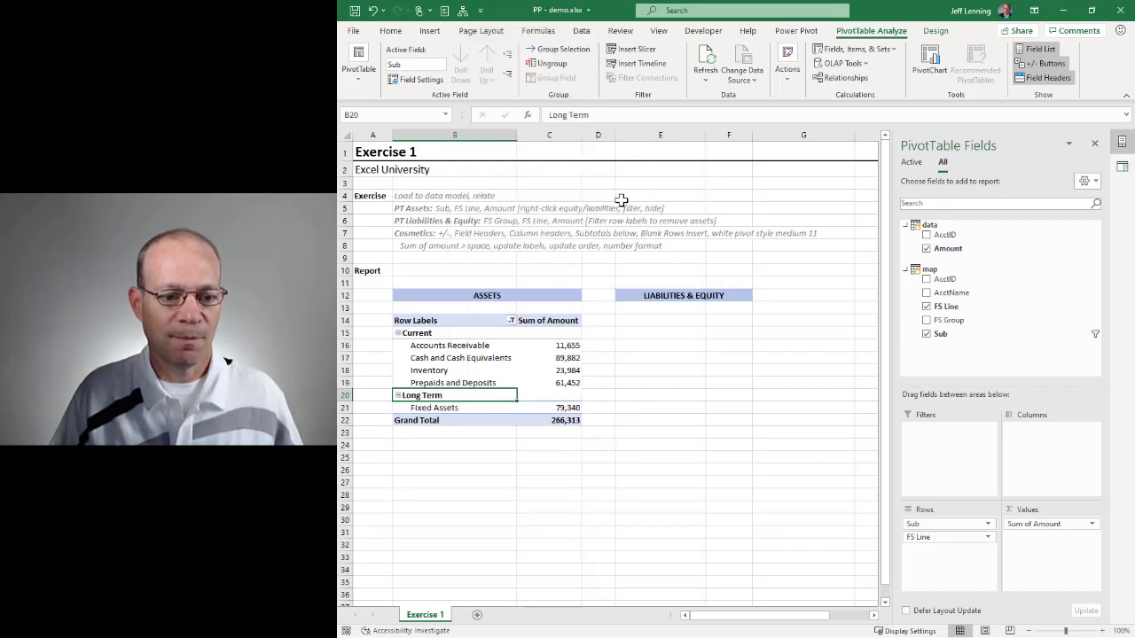
# - Move Cash and Cash Equivalents first and Prepaids and Deposits second under Current
pyautogui.click(436, 359)
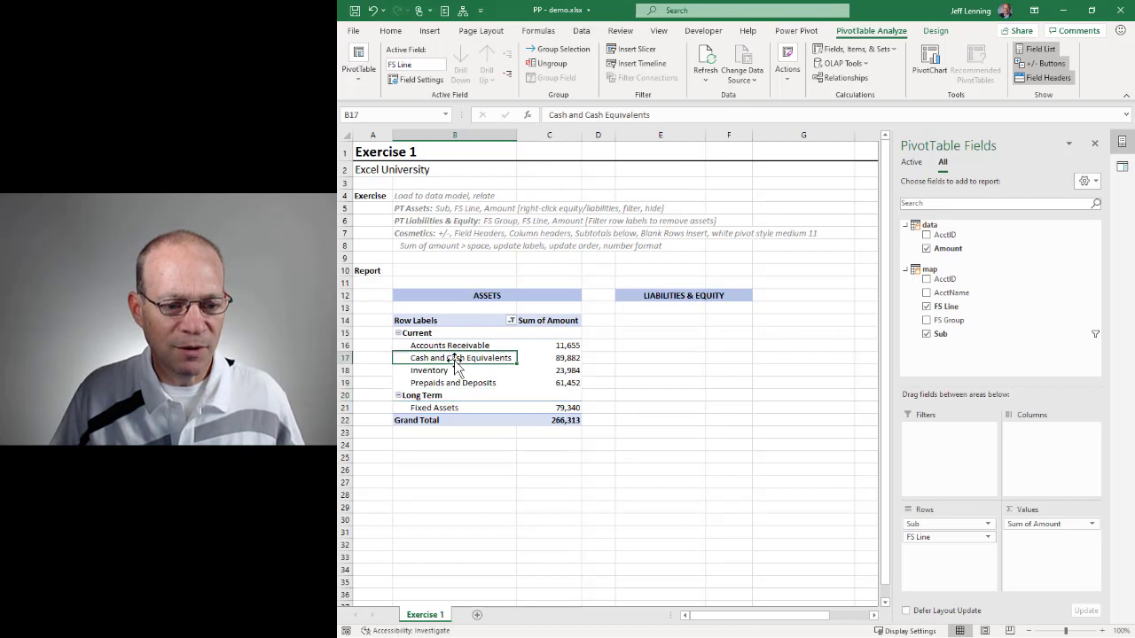
pyautogui.moveTo(453, 357); pyautogui.dragTo(457, 351)
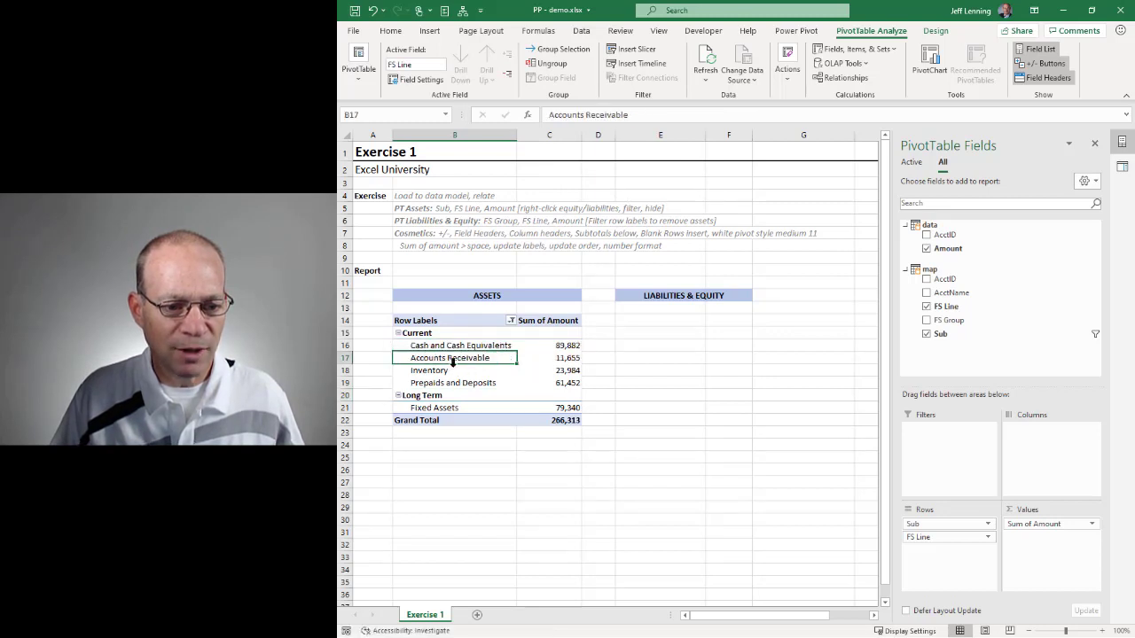
pyautogui.click(454, 383)
pyautogui.moveTo(456, 390); pyautogui.dragTo(445, 353)
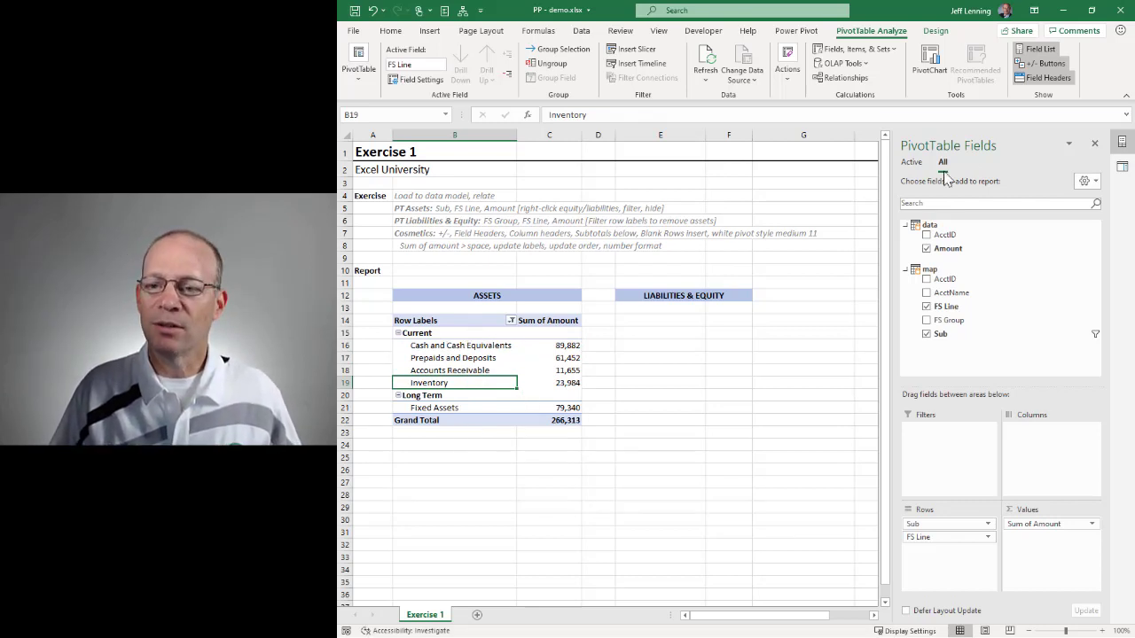
# - Remove the +/- buttons and field headers, and blank out the Sum of Amount header
pyautogui.click(1046, 64)
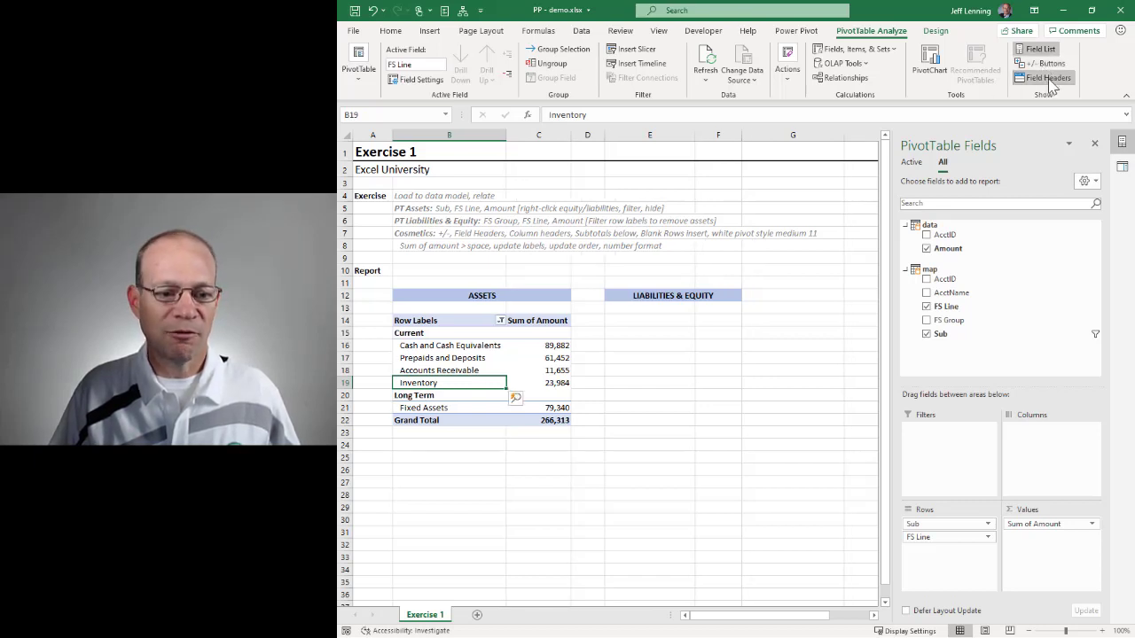
pyautogui.click(1051, 81)
pyautogui.click(521, 321)
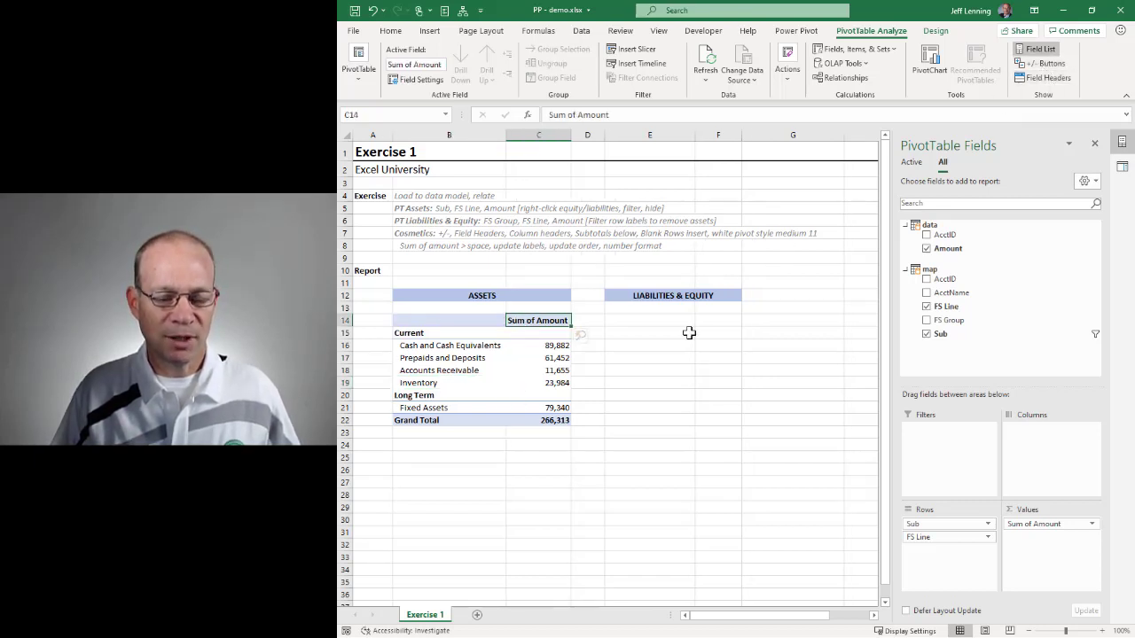
pyautogui.press('Return')
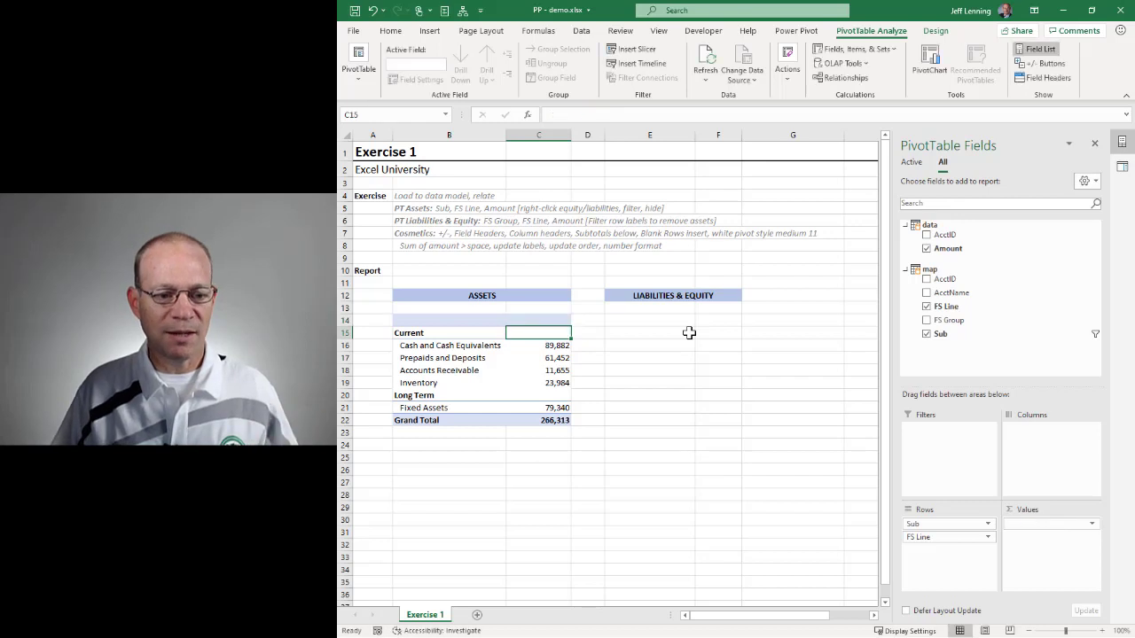
# - Insert a blank line after each group and show subtotals at the bottom
pyautogui.click(440, 334)
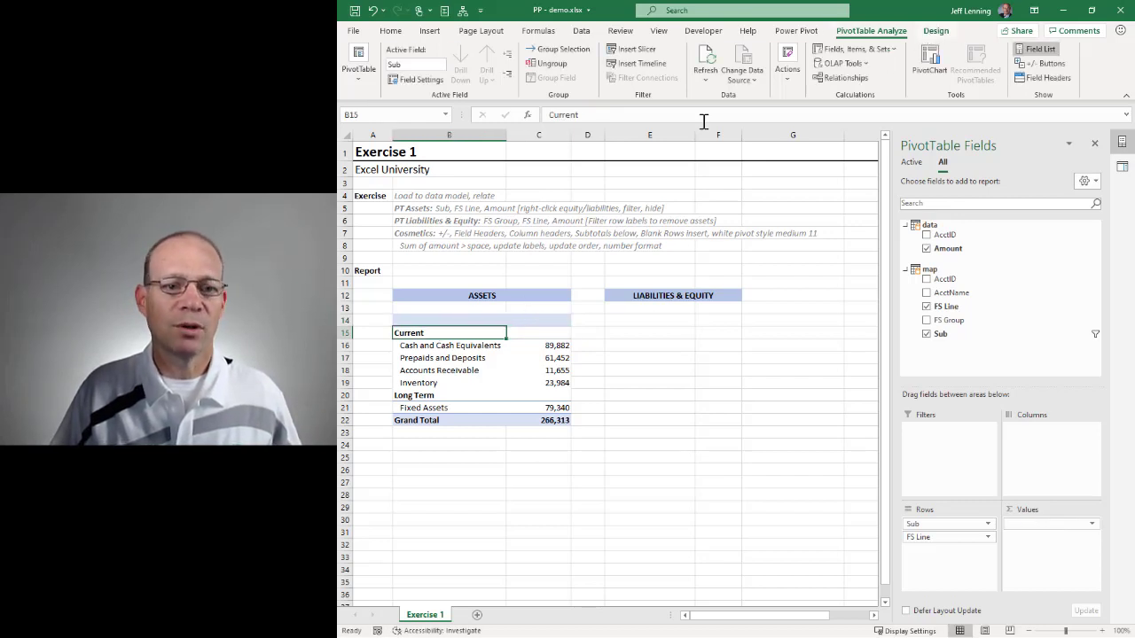
pyautogui.click(936, 30)
pyautogui.click(455, 69)
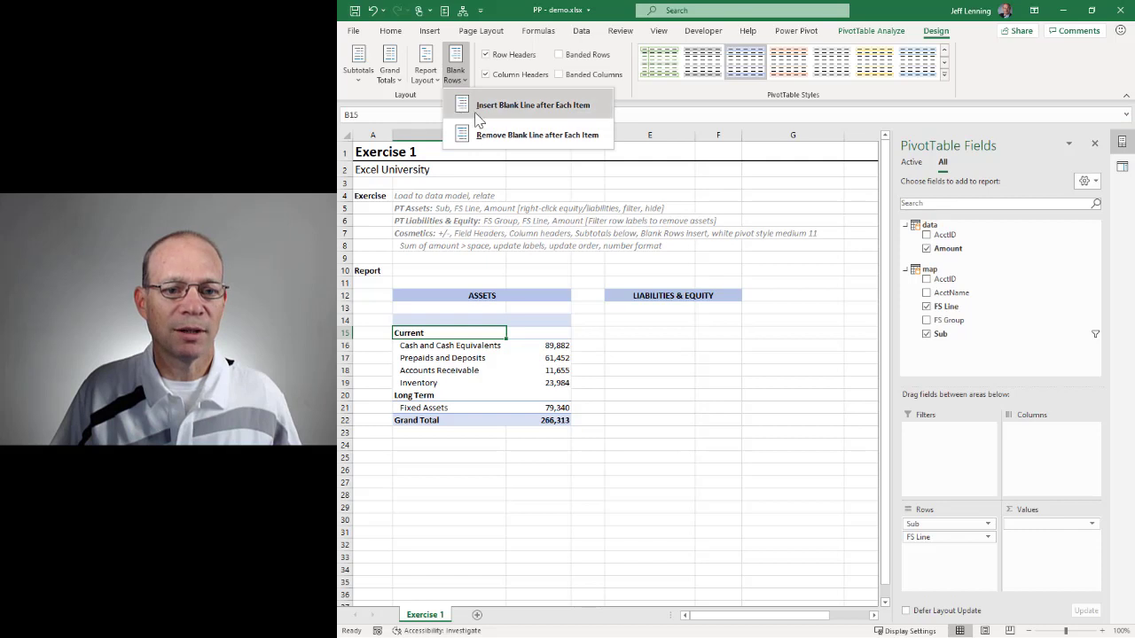
pyautogui.click(523, 108)
pyautogui.click(359, 64)
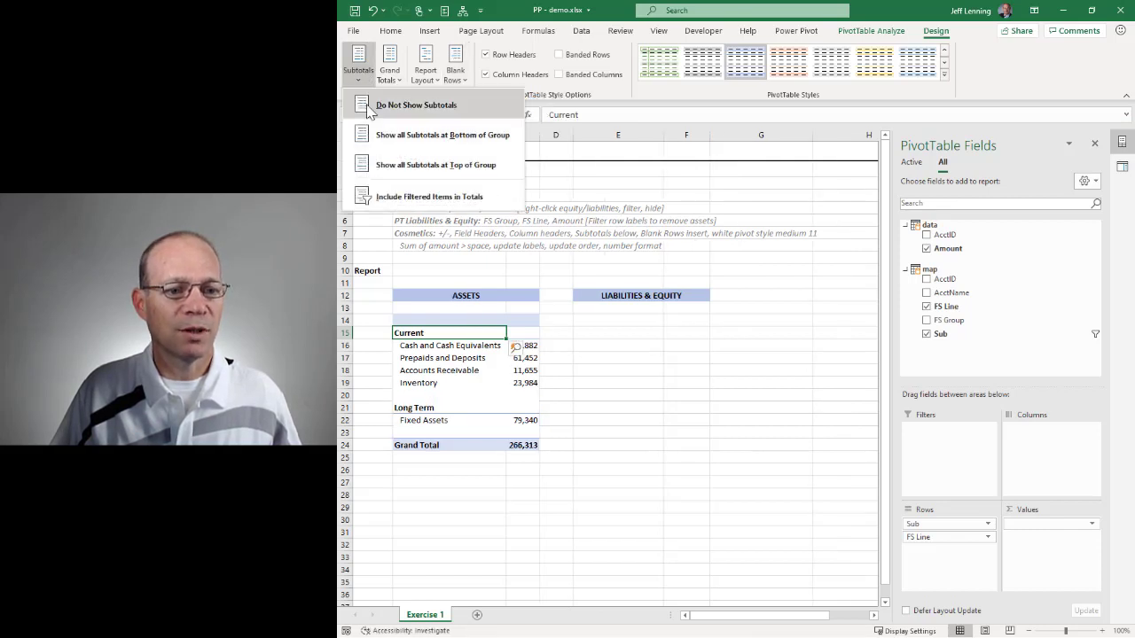
pyautogui.click(374, 137)
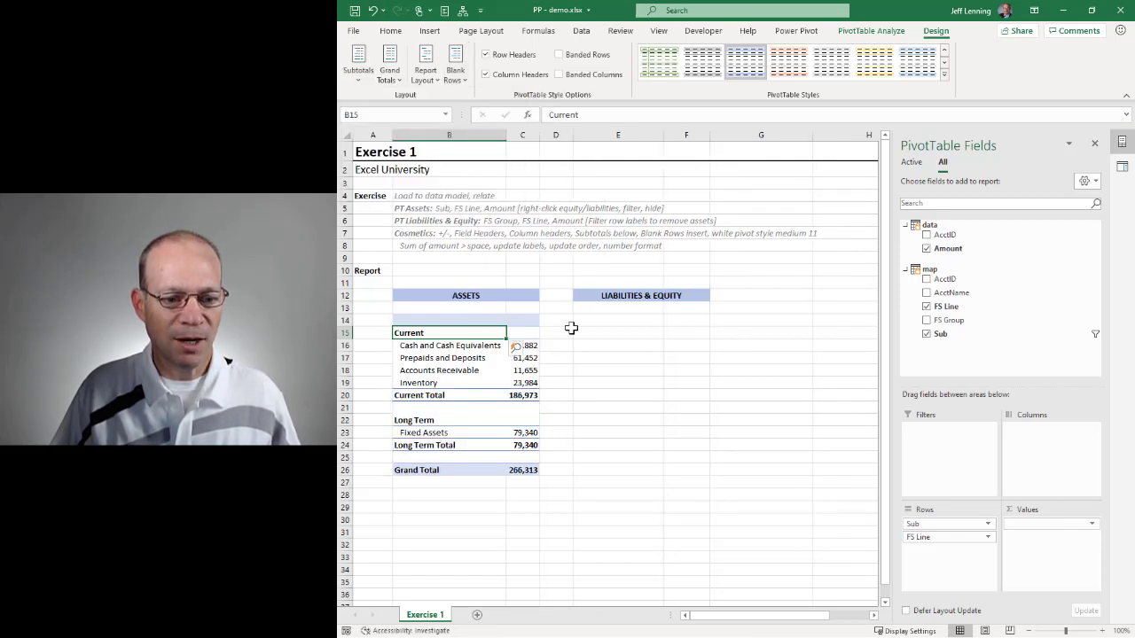
# - Apply the grey medium pivot style and turn off its column headers
pyautogui.click(946, 75)
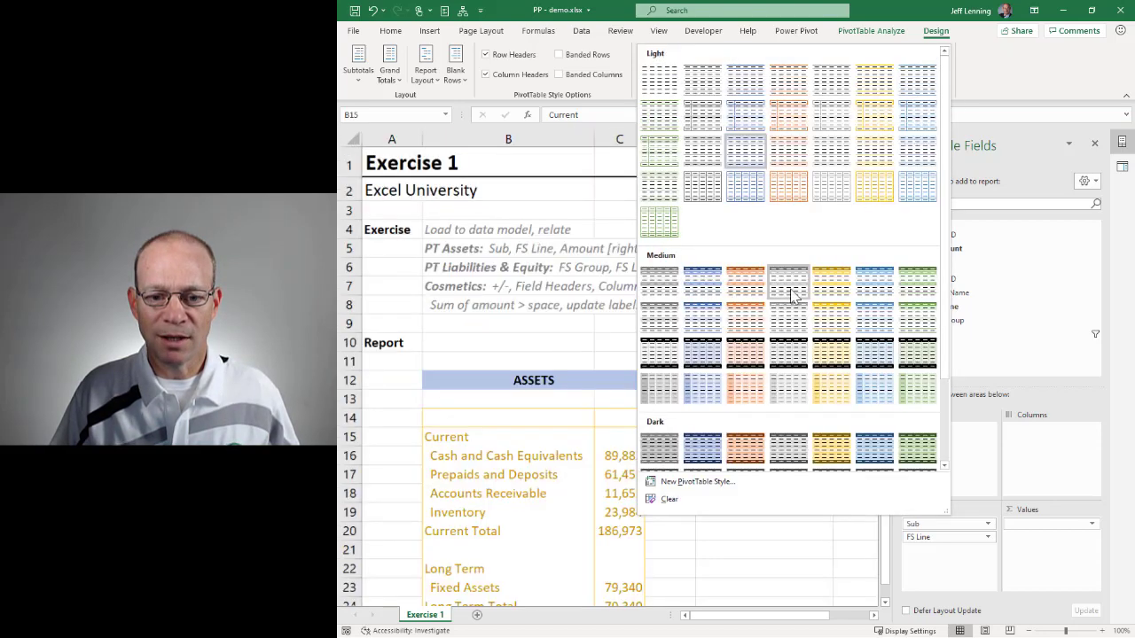
pyautogui.click(785, 315)
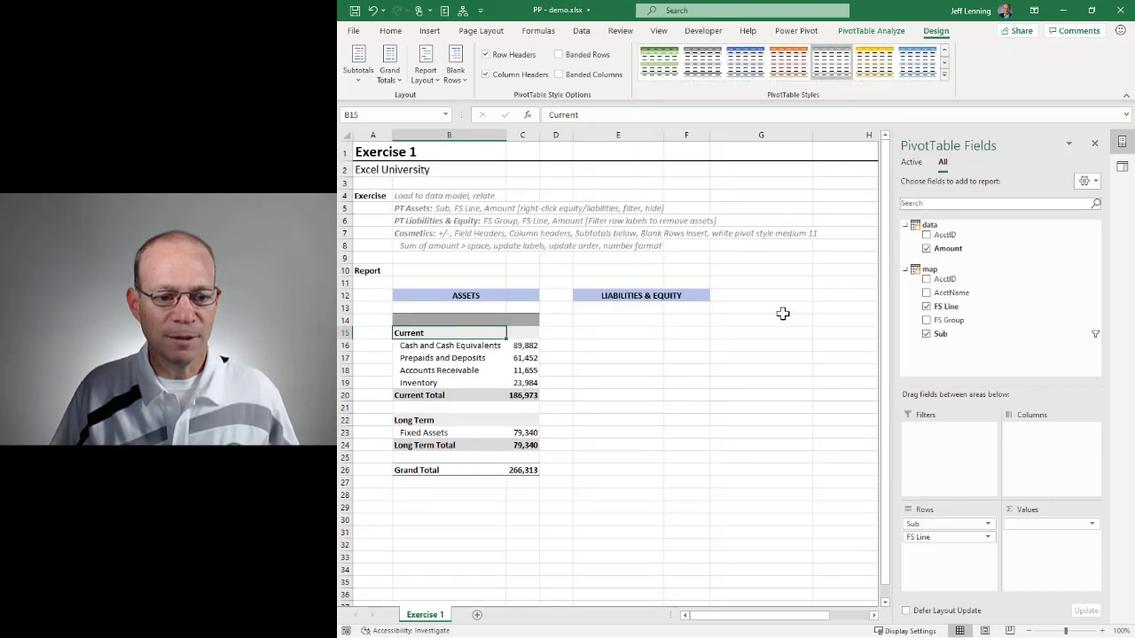
pyautogui.click(472, 317)
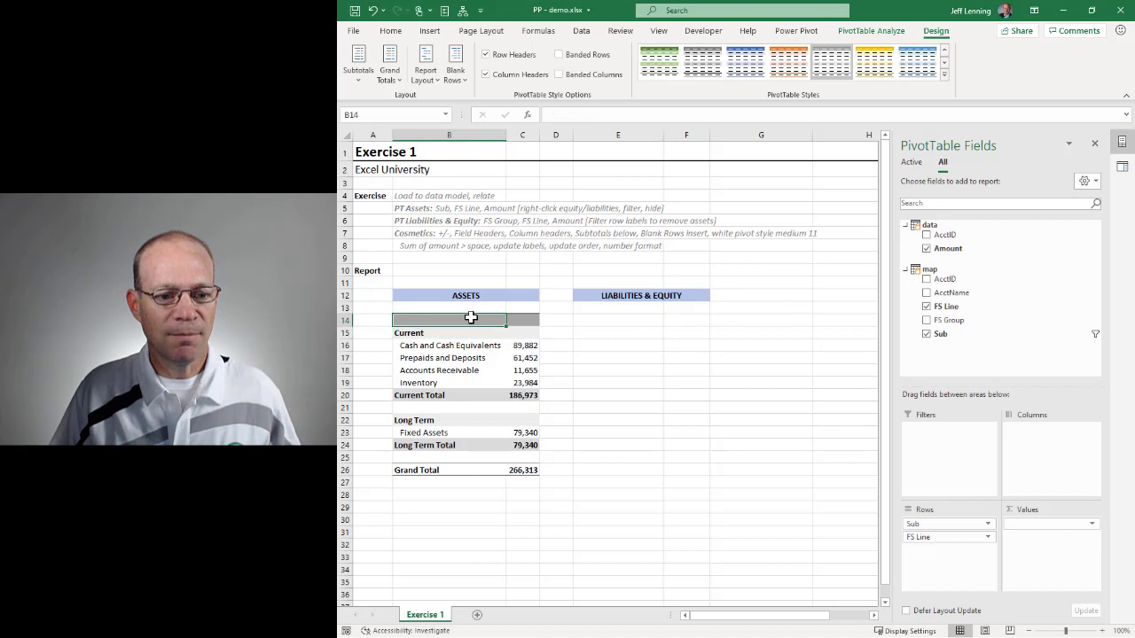
pyautogui.click(507, 75)
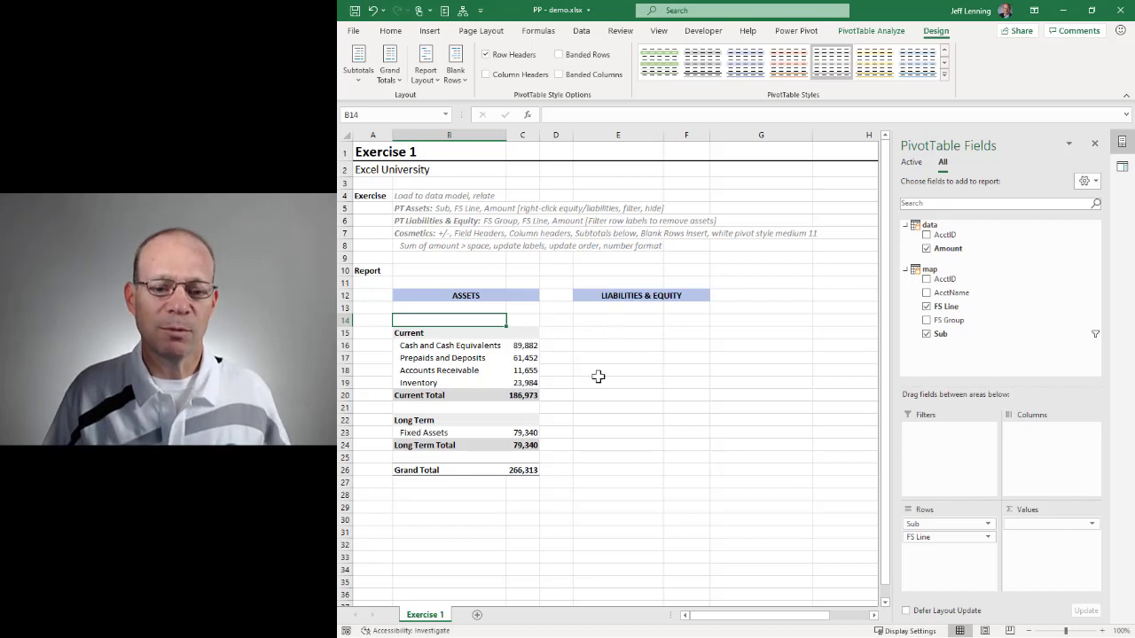
# - Copy the Assets pivot B14:C26 and paste it at E14
pyautogui.moveTo(552, 325); pyautogui.dragTo(513, 466)
pyautogui.hotkey('ctrl', 'c')
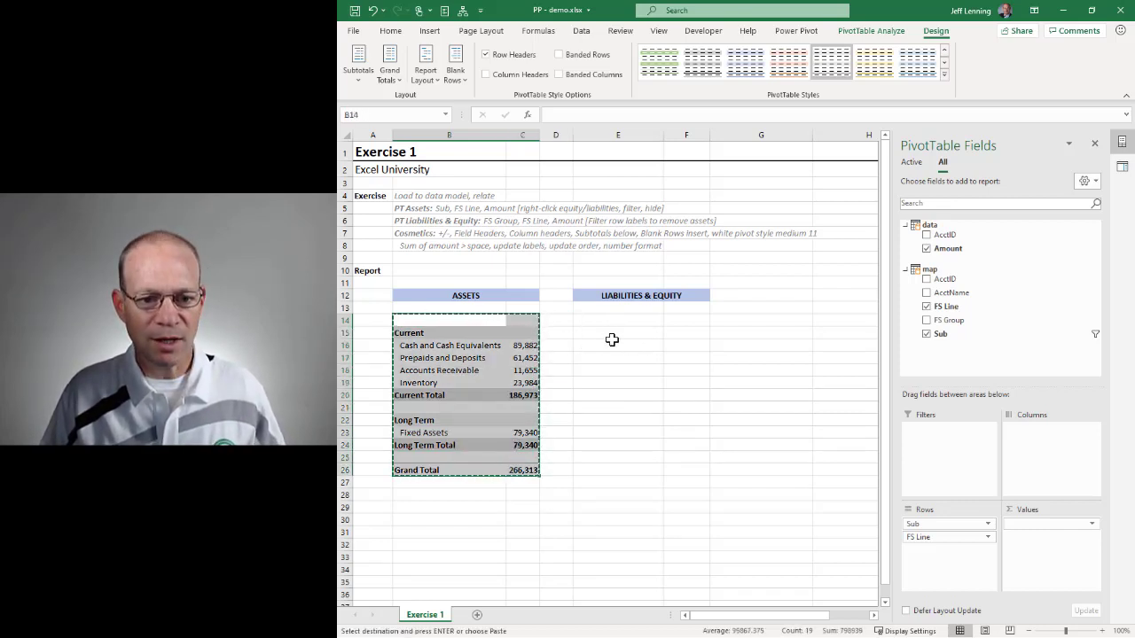
pyautogui.click(608, 319)
pyautogui.hotkey('ctrl', 'v')
pyautogui.press('Escape')
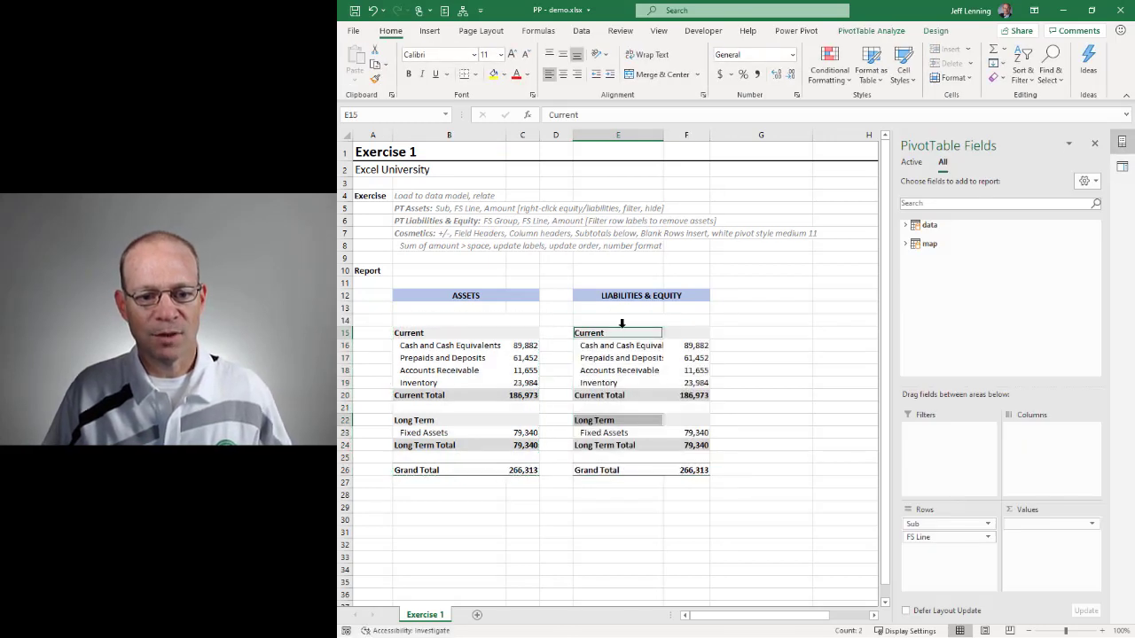
pyautogui.click(618, 321)
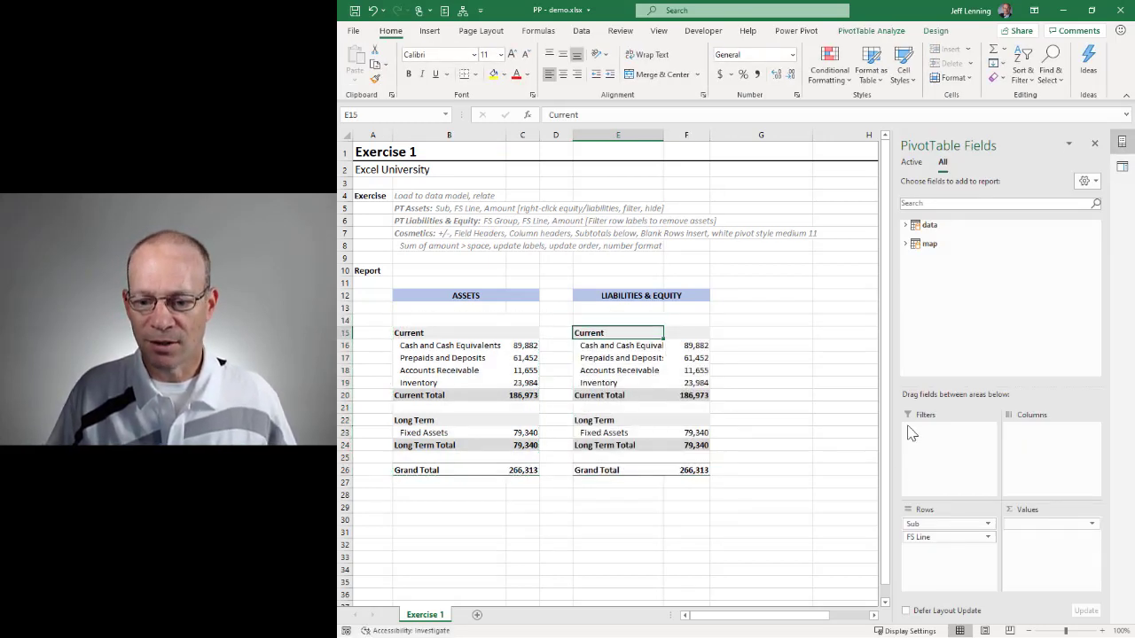
pyautogui.click(905, 243)
pyautogui.click(905, 224)
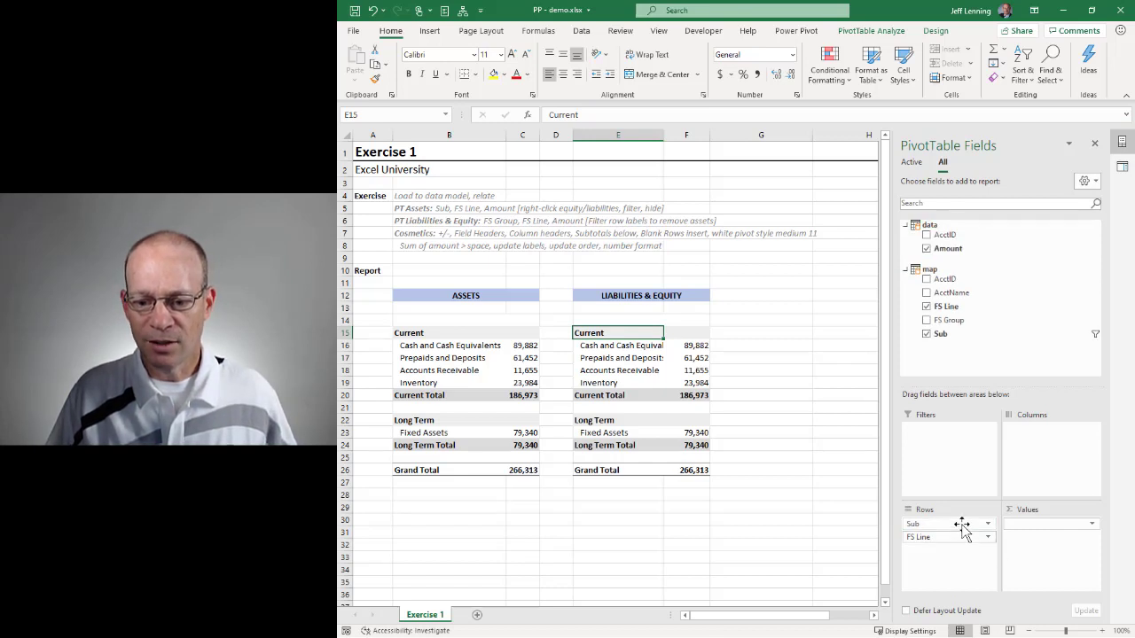
# - Replace Sub with FS Group in the right pivot's rows and hide the Assets group
pyautogui.moveTo(963, 524); pyautogui.dragTo(802, 545)
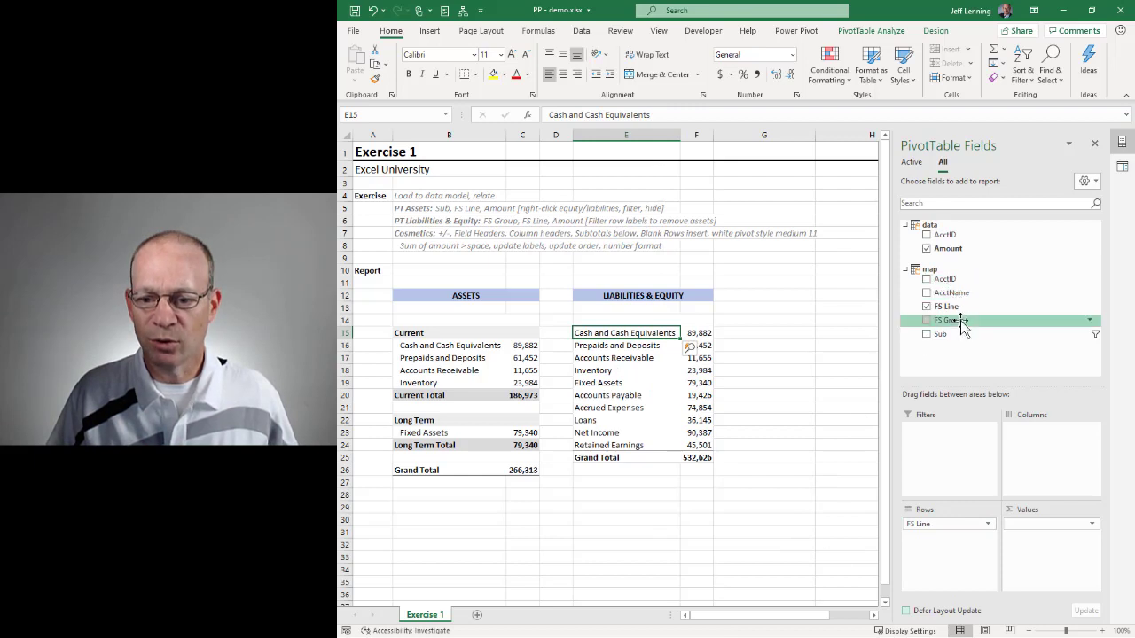
pyautogui.moveTo(963, 322); pyautogui.dragTo(944, 522)
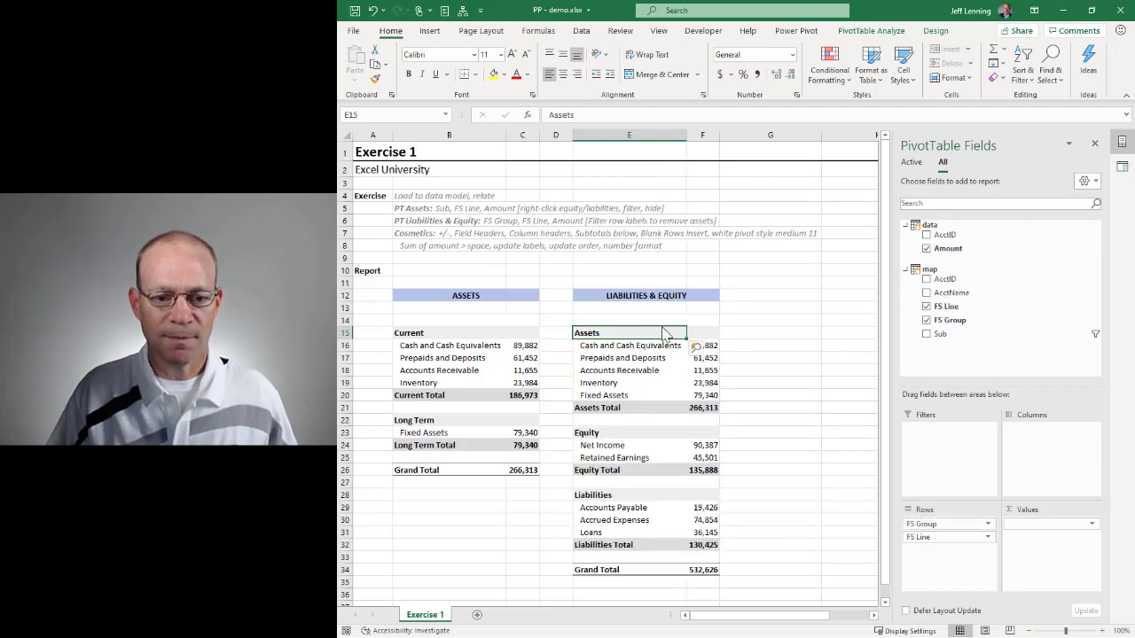
pyautogui.rightClick(606, 333)
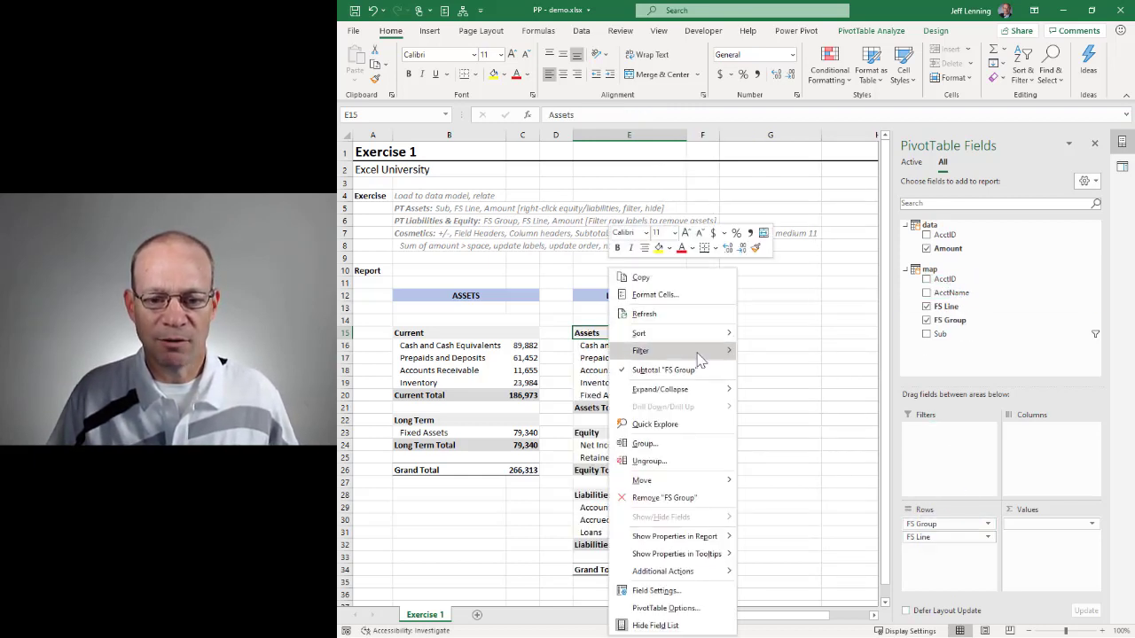
pyautogui.moveTo(705, 352)
pyautogui.click(792, 395)
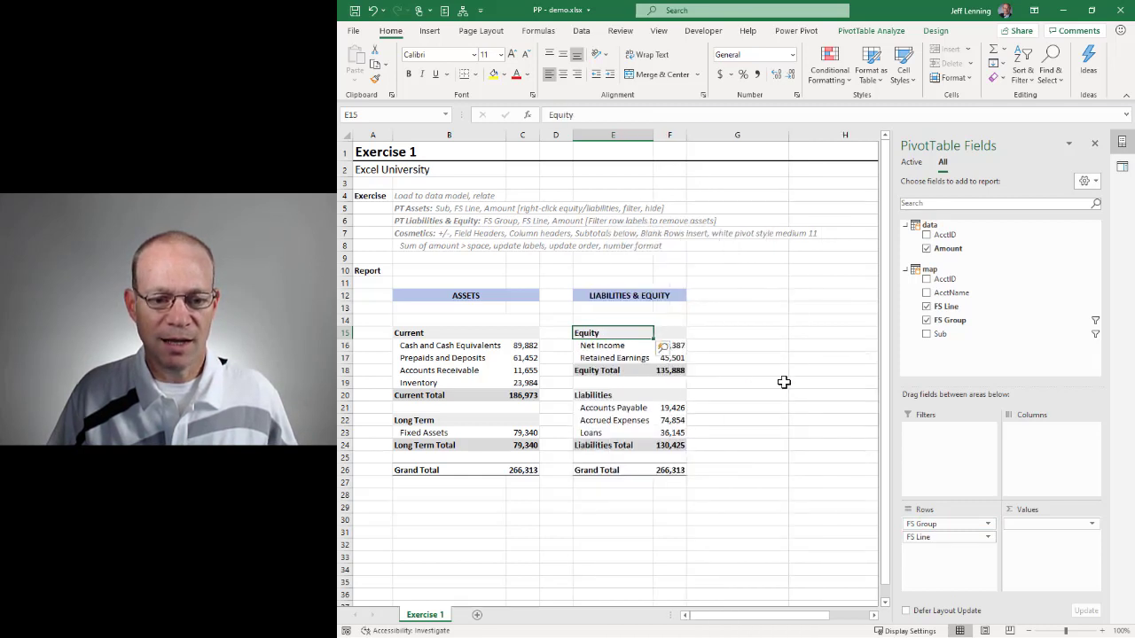
# - Move Liabilities (130,425) above Equity (135,888) for a 266,313 grand total
pyautogui.click(608, 395)
pyautogui.moveTo(620, 399); pyautogui.dragTo(631, 337)
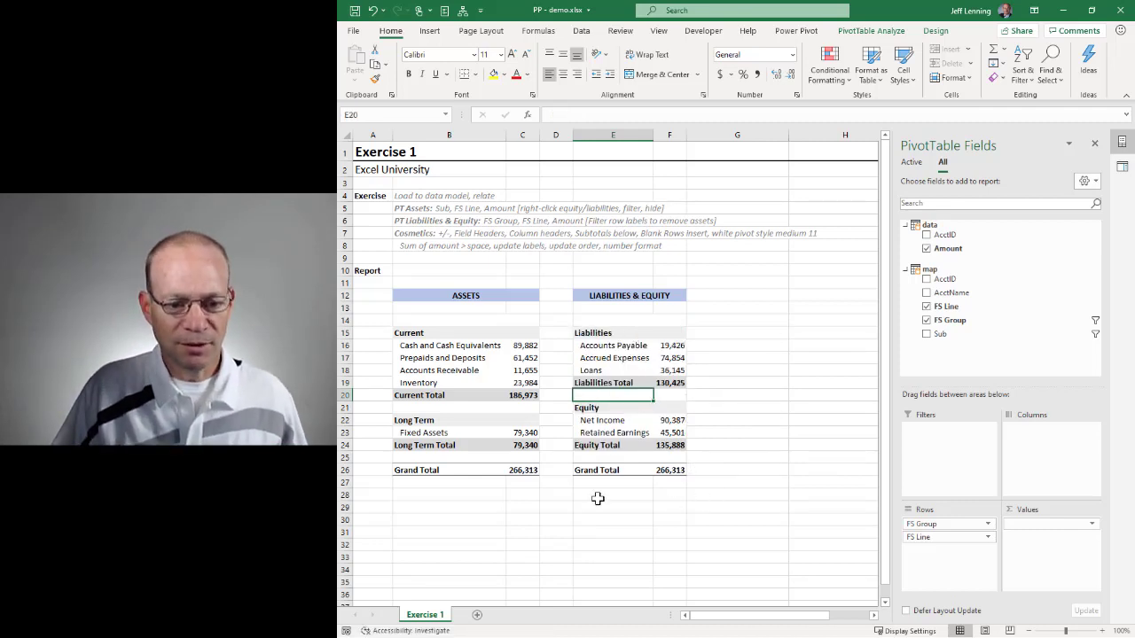
pyautogui.click(523, 482)
pyautogui.click(676, 482)
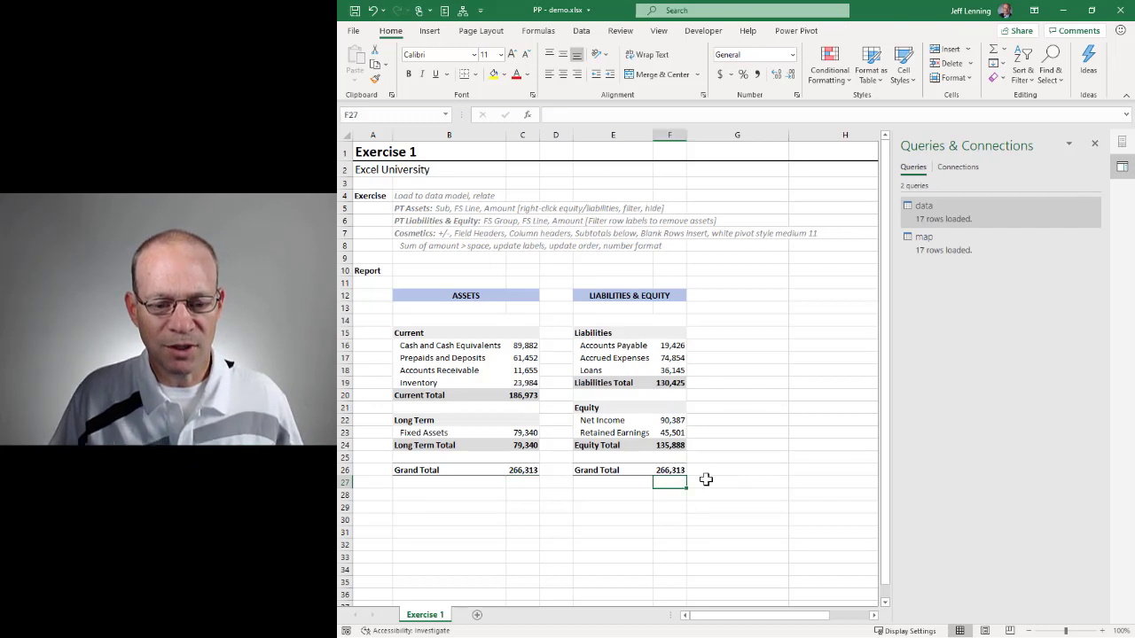
pyautogui.click(663, 346)
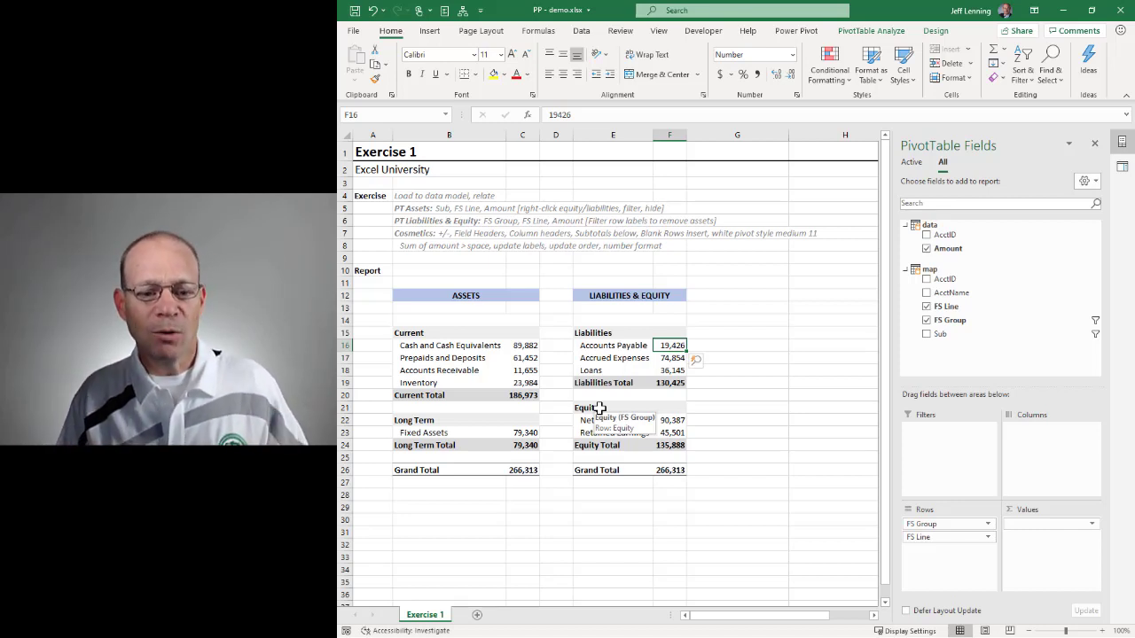
pyautogui.click(589, 33)
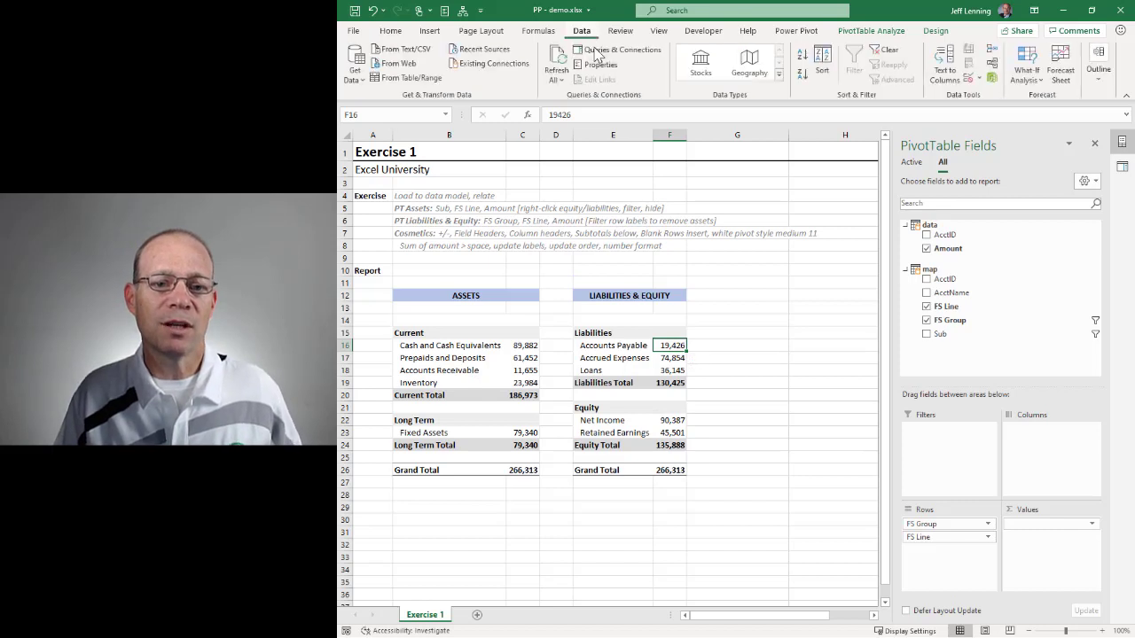
pyautogui.rightClick(528, 346)
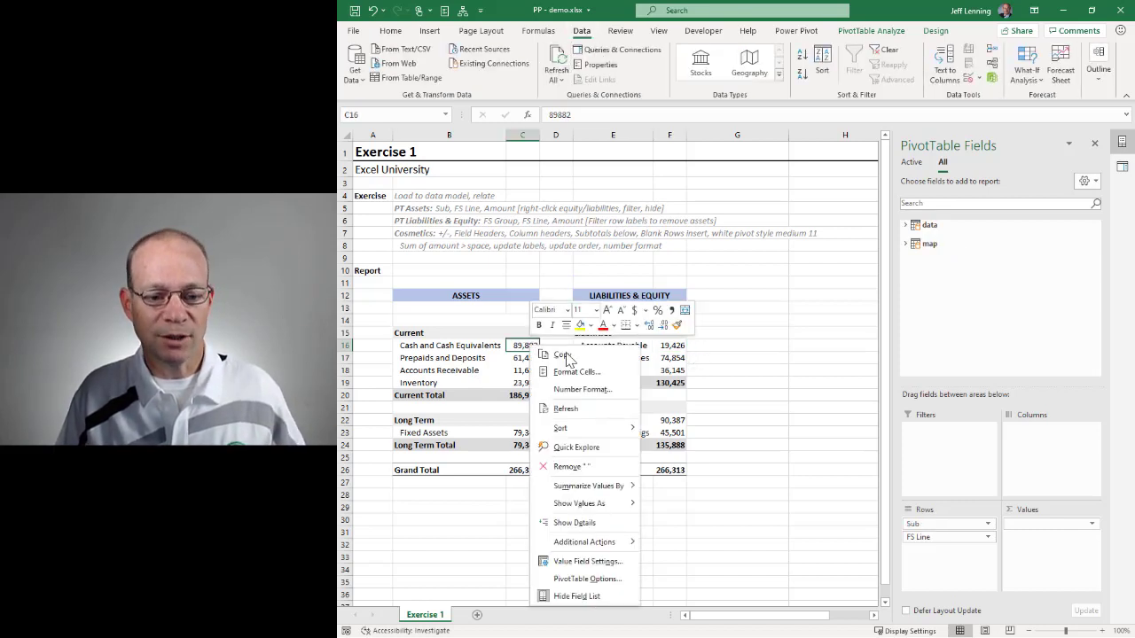
pyautogui.press('Escape')
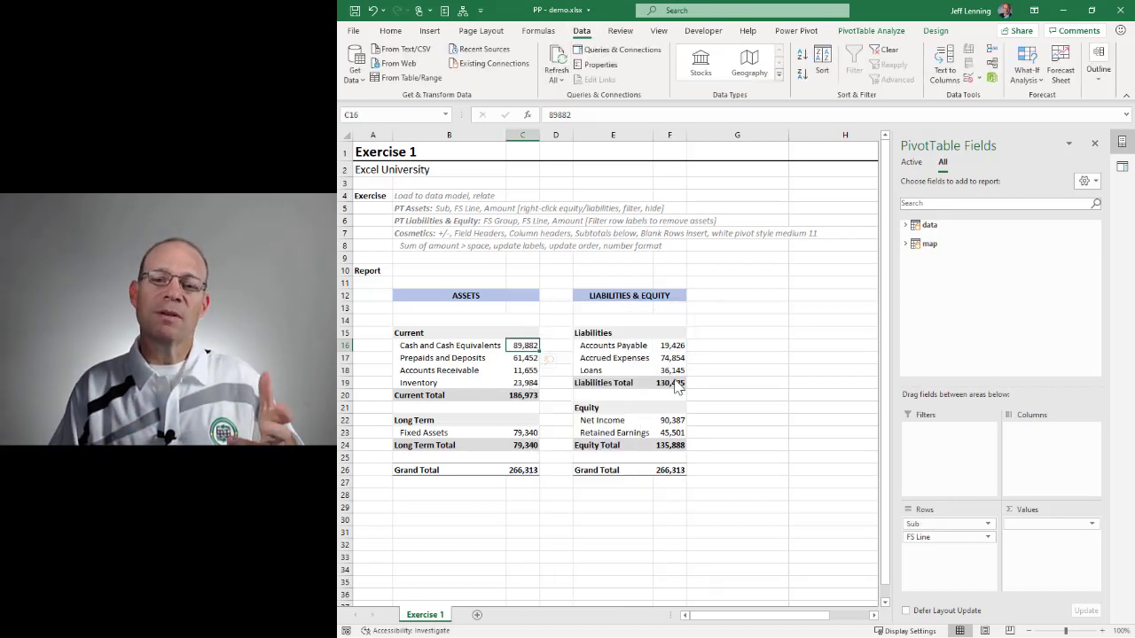